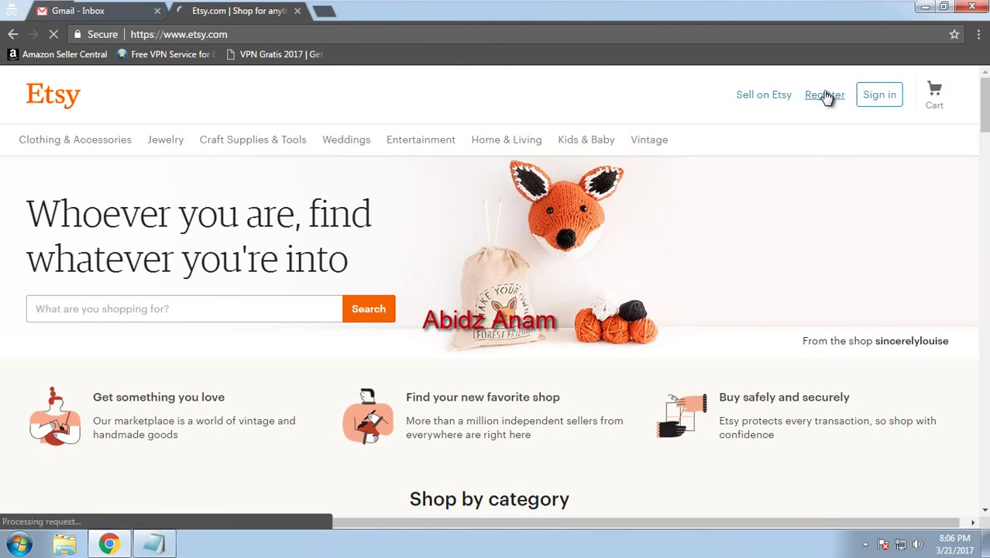
Open the registration form and enter the first and last name in their fields.
{"action": "left_click", "coordinate": [824, 95]}
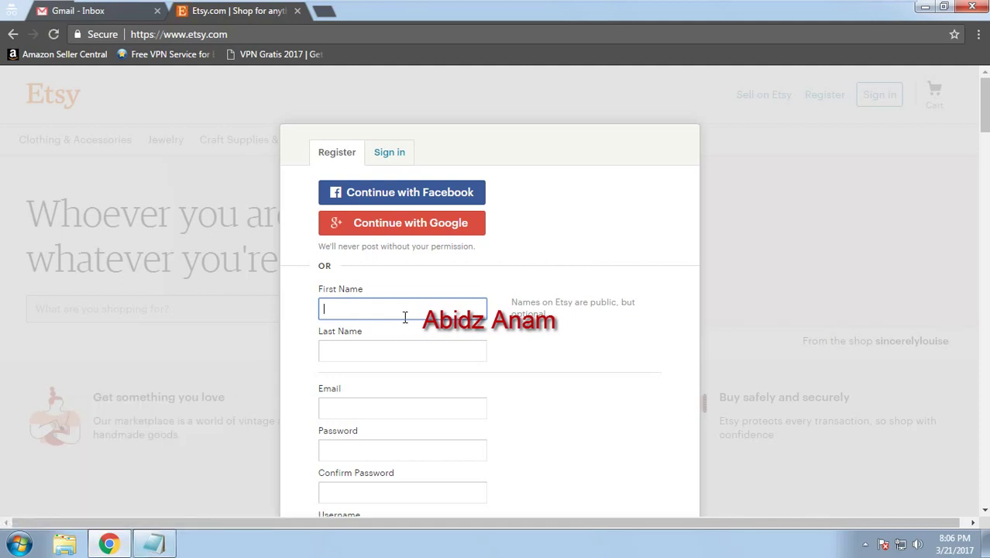
{"action": "type", "text": "yusuf han"}
{"action": "type", "text": "iyono"}
{"action": "double_click", "coordinate": [405, 318]}
{"action": "key", "text": "ctrl+c"}
{"action": "key", "text": "BackSpace"}
{"action": "left_click", "coordinate": [391, 351]}
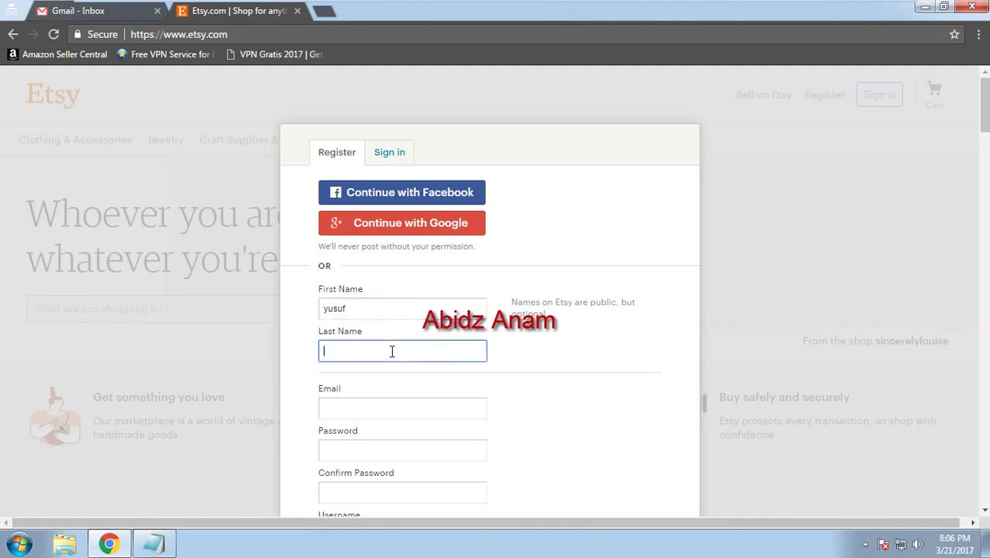
{"action": "key", "text": "ctrl+v"}
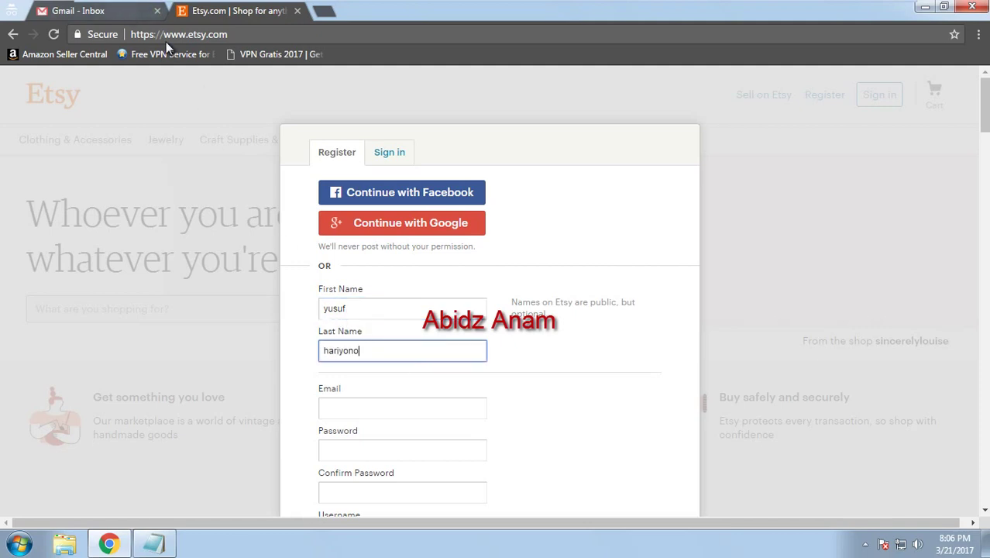
Copy the account e-mail from Gmail into the e-mail field and enter matching passwords.
{"action": "left_click", "coordinate": [125, 10]}
{"action": "left_click_drag", "start_coordinate": [624, 74], "coordinate": [755, 76]}
{"action": "key", "text": "ctrl+c"}
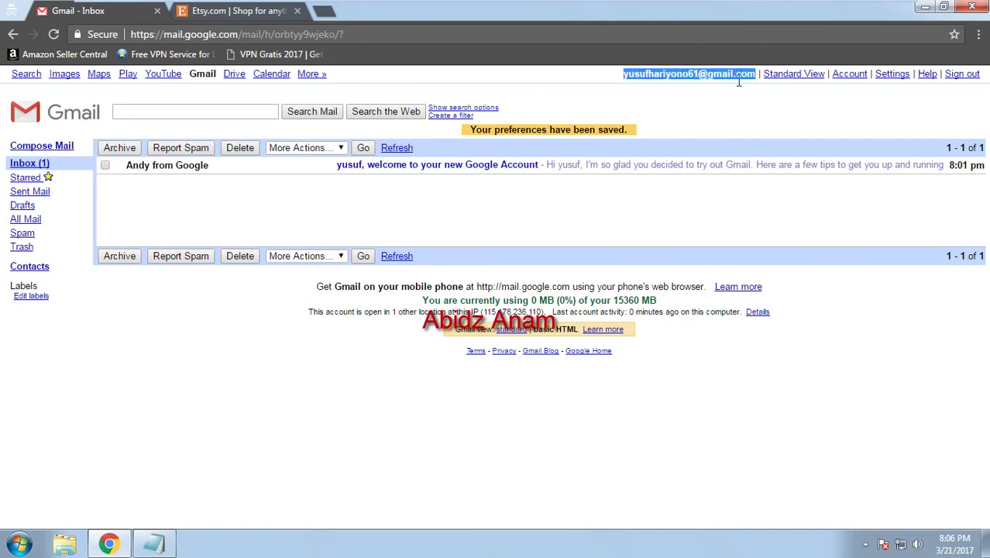
{"action": "left_click", "coordinate": [200, 10]}
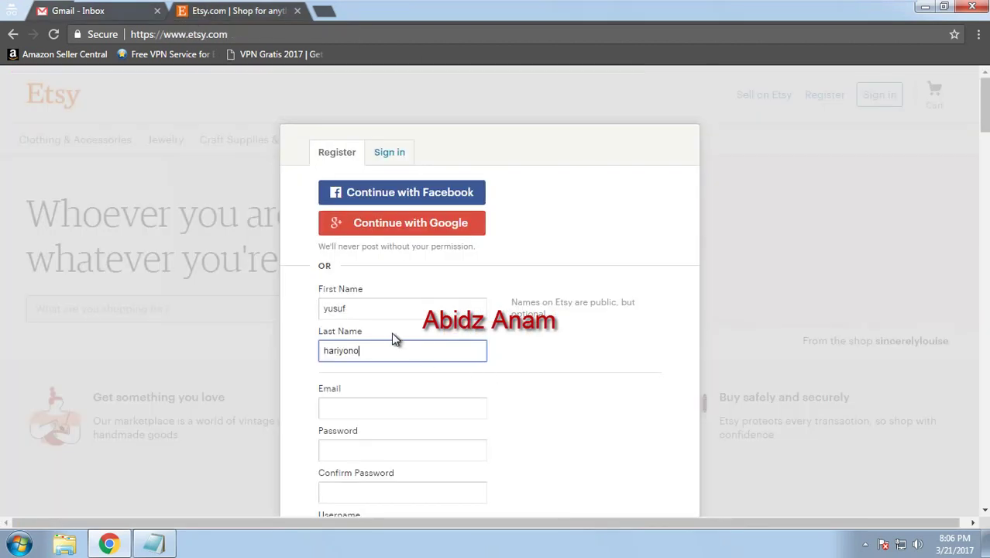
{"action": "left_click", "coordinate": [376, 412]}
{"action": "key", "text": "ctrl+v"}
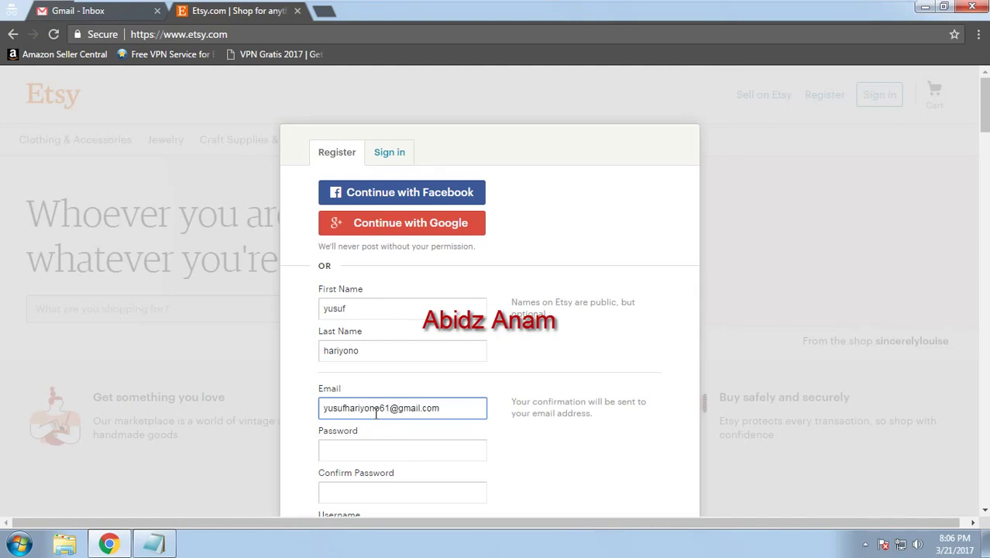
{"action": "key", "text": "Tab"}
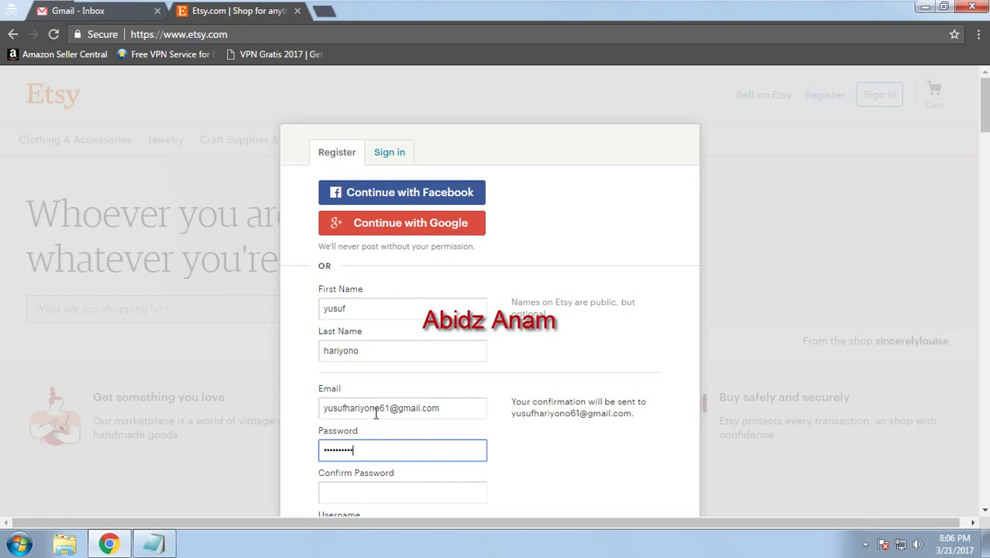
{"action": "key", "text": "Tab"}
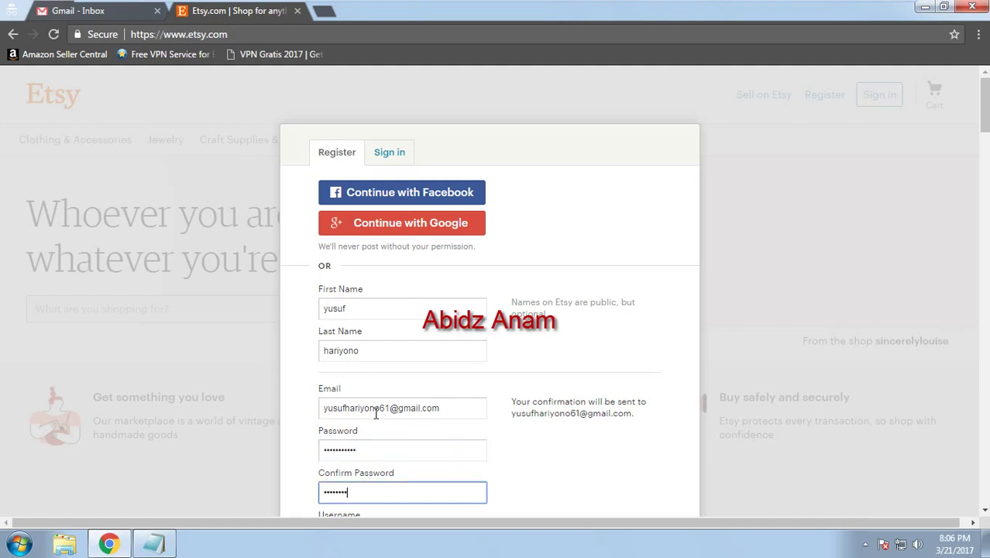
{"action": "type", "text": "•••"}
Leave the Etsy Finds newsletter unticked and submit the registration.
{"action": "scroll", "coordinate": [377, 410], "scroll_direction": "down", "scroll_amount": 1}
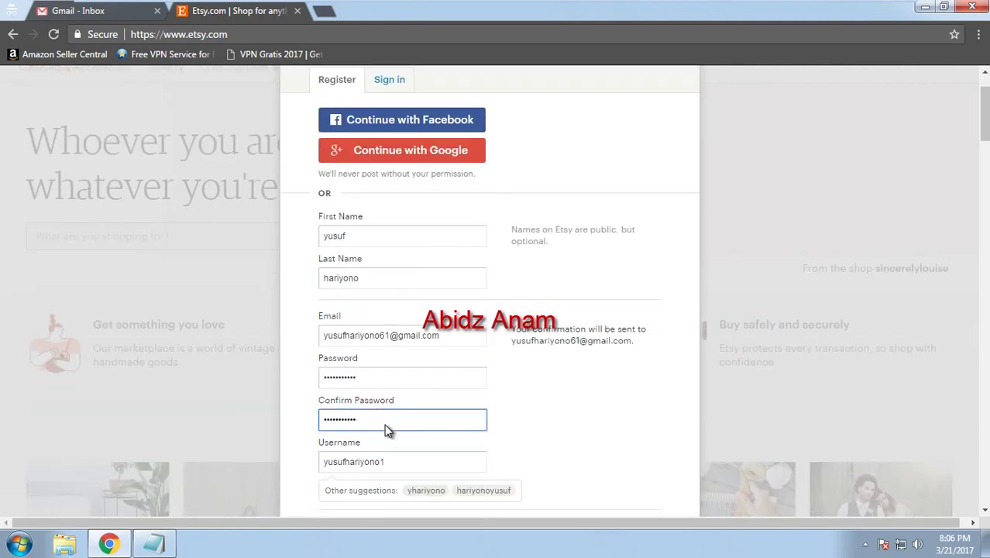
{"action": "scroll", "coordinate": [490, 380], "scroll_direction": "down", "scroll_amount": 1}
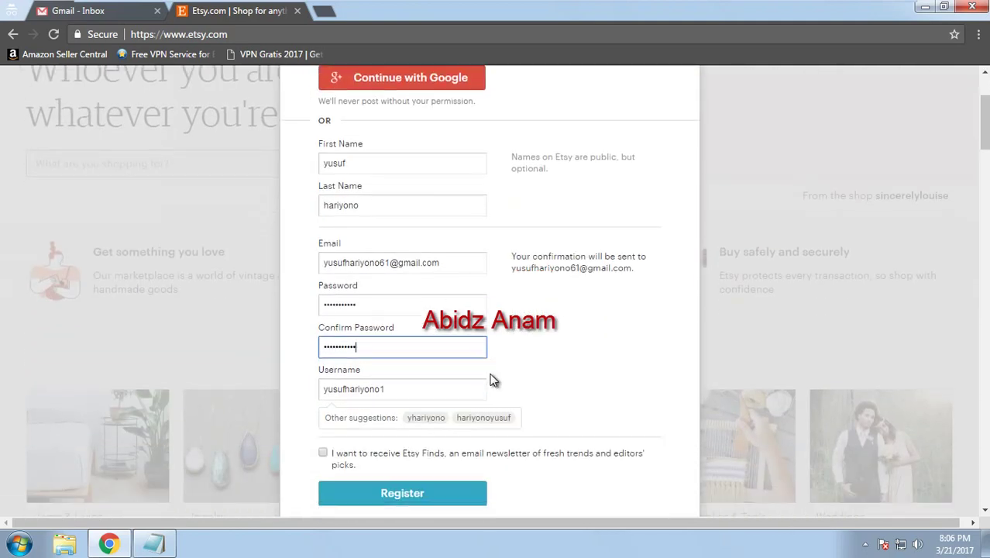
{"action": "left_click", "coordinate": [370, 459]}
{"action": "left_click", "coordinate": [370, 458]}
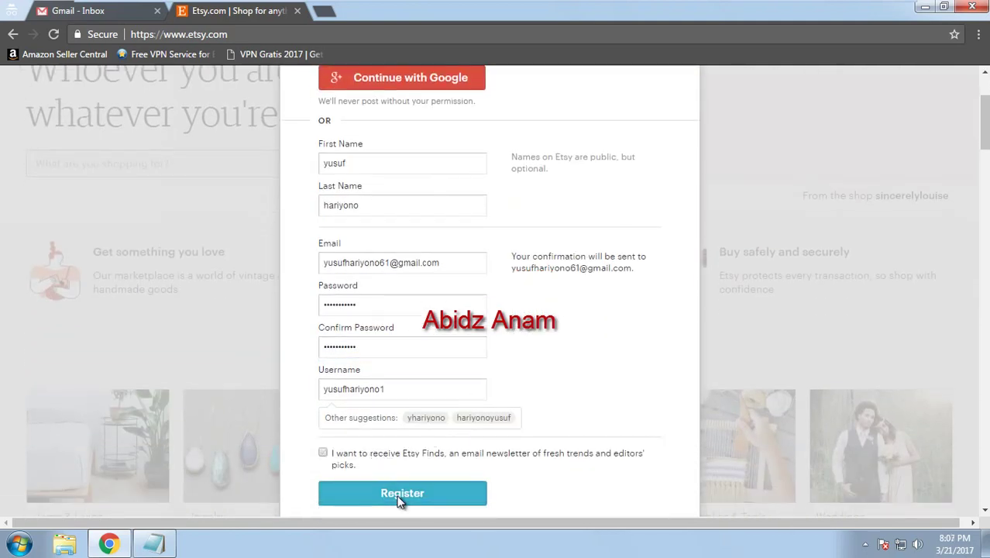
{"action": "left_click", "coordinate": [400, 500]}
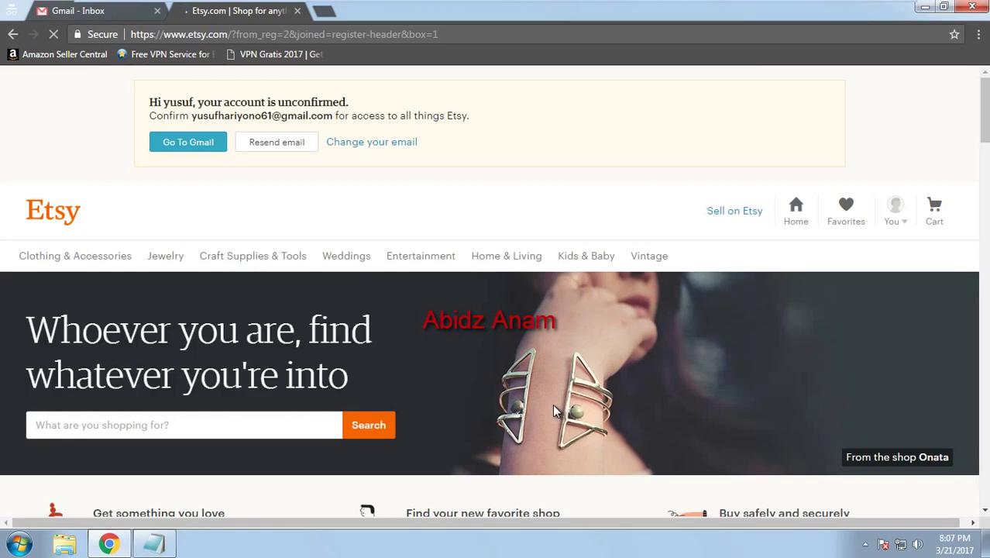
Refresh Gmail, open the 'Confirm your Etsy account' e-mail and confirm the account.
{"action": "left_click", "coordinate": [101, 11]}
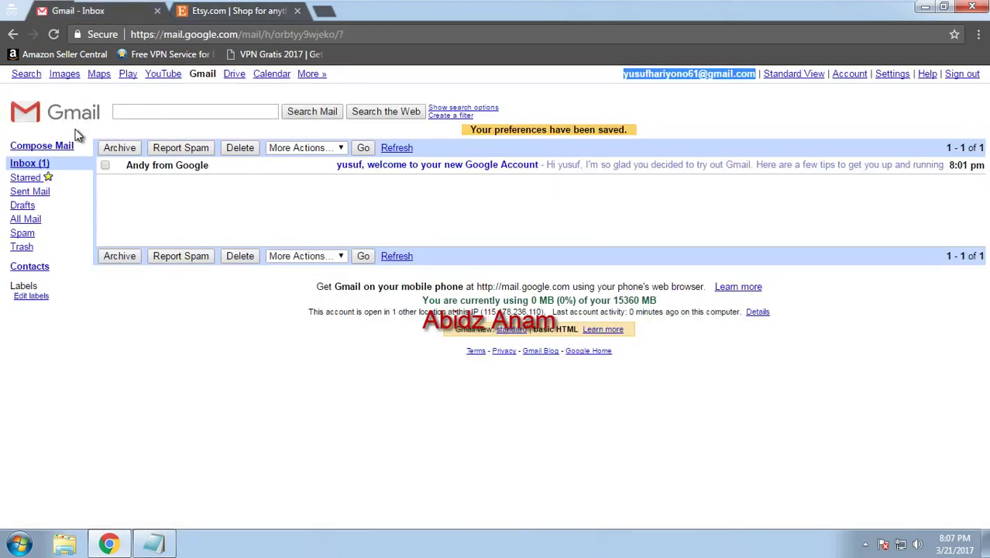
{"action": "left_click", "coordinate": [41, 165]}
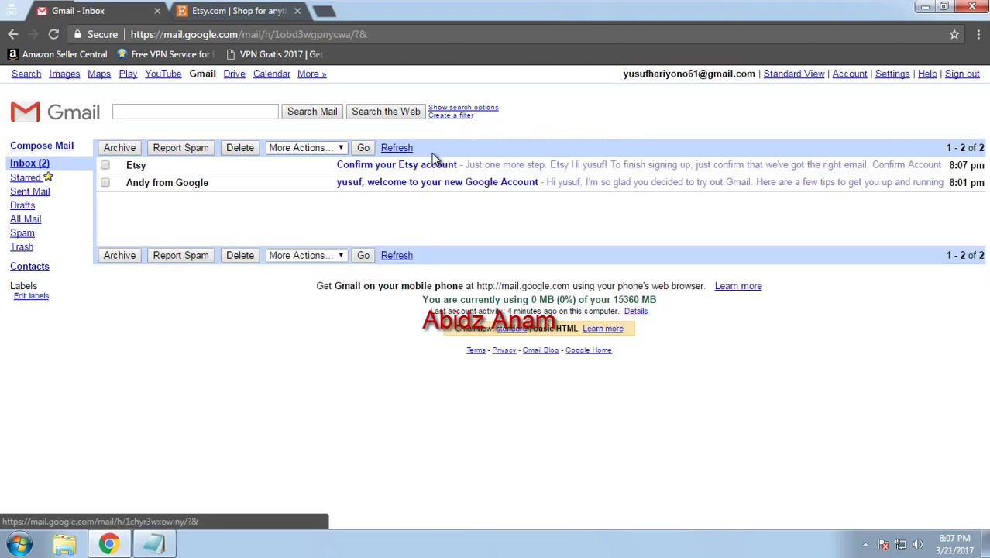
{"action": "left_click", "coordinate": [425, 167]}
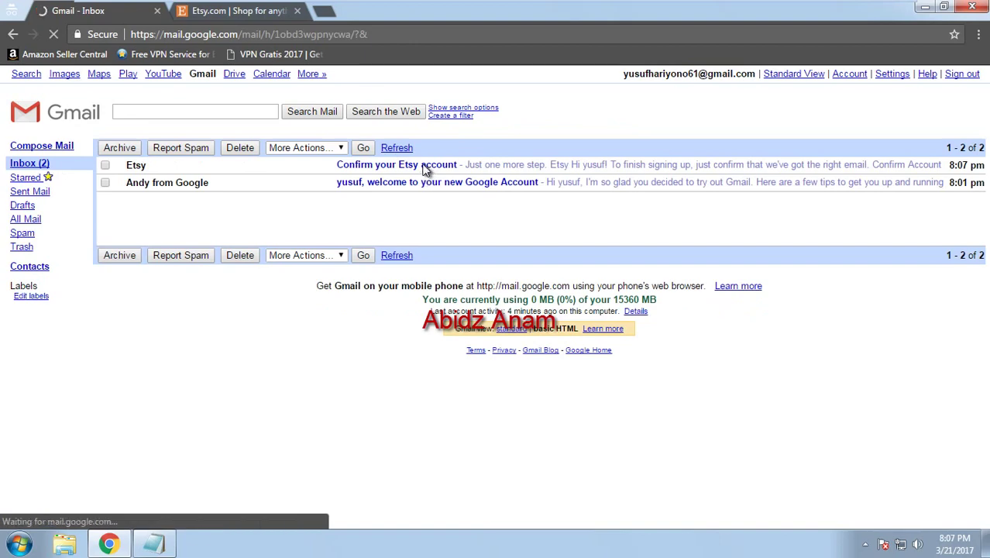
{"action": "left_click", "coordinate": [296, 11]}
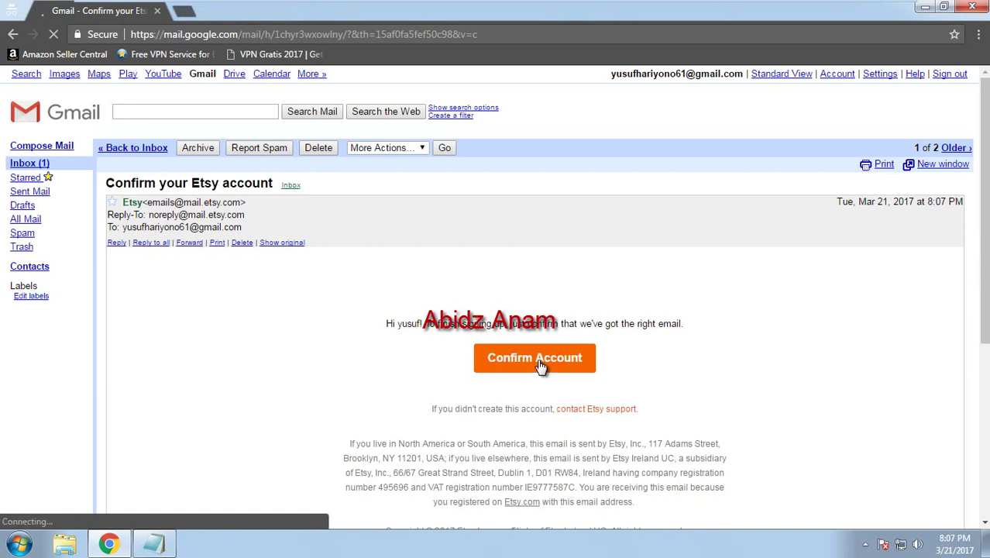
{"action": "left_click", "coordinate": [536, 356]}
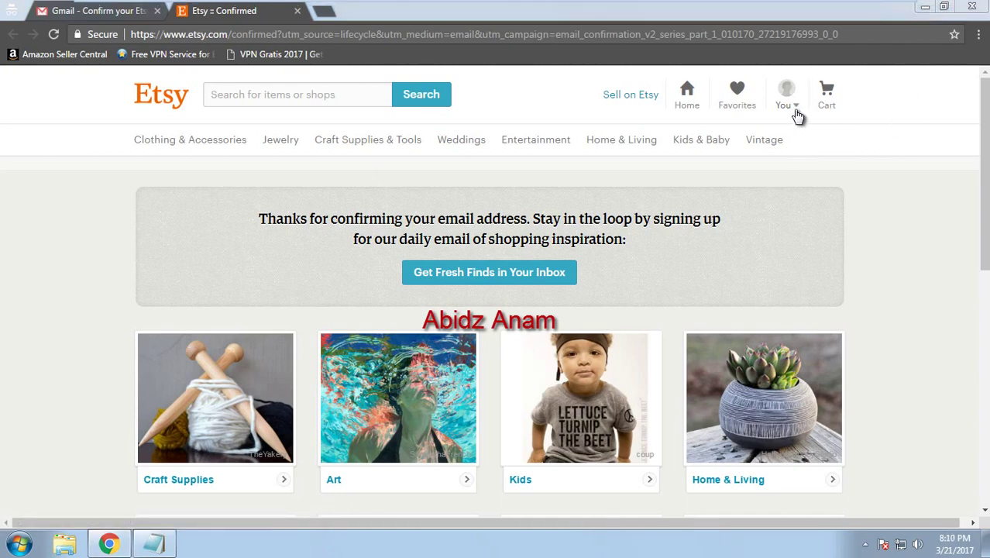
In Public Profile settings, upload the Zubat Pokemon Batman image as the profile picture.
{"action": "left_click", "coordinate": [799, 115]}
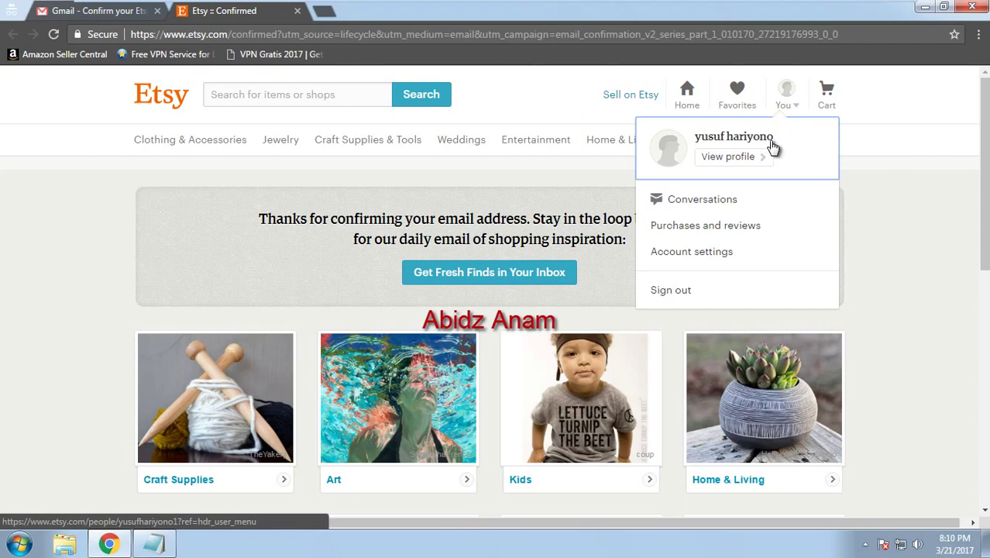
{"action": "left_click", "coordinate": [707, 254]}
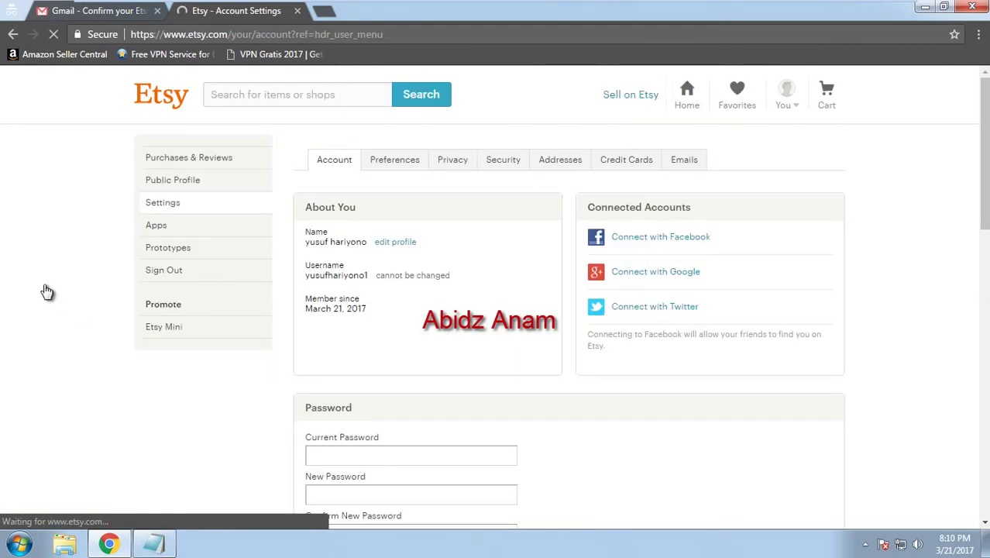
{"action": "left_click", "coordinate": [190, 188]}
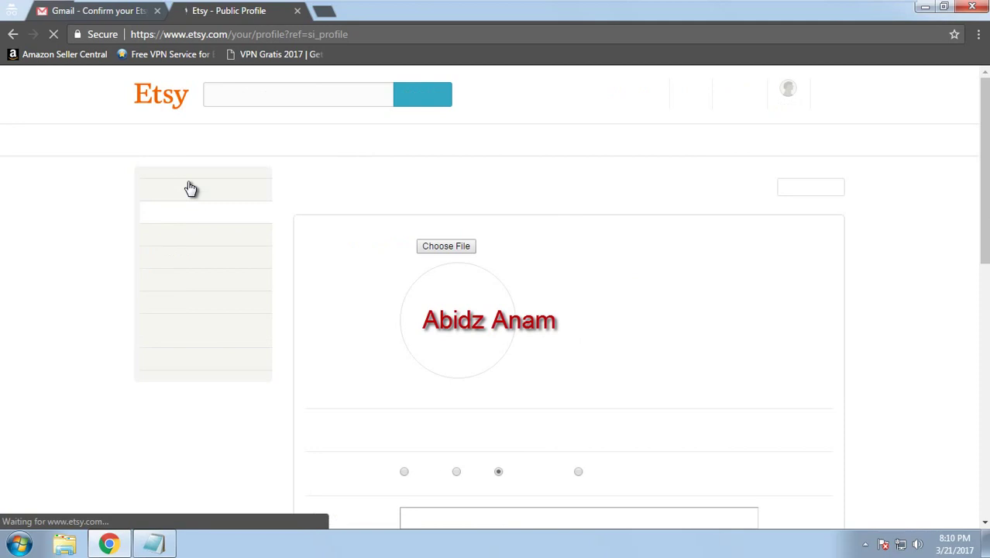
{"action": "left_click", "coordinate": [439, 247]}
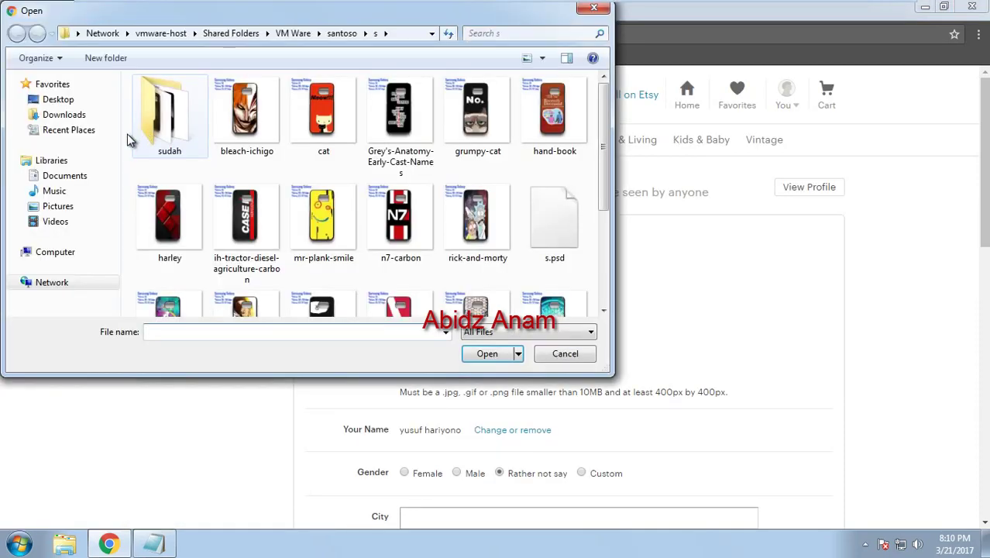
{"action": "left_click", "coordinate": [80, 209]}
{"action": "left_click", "coordinate": [254, 143]}
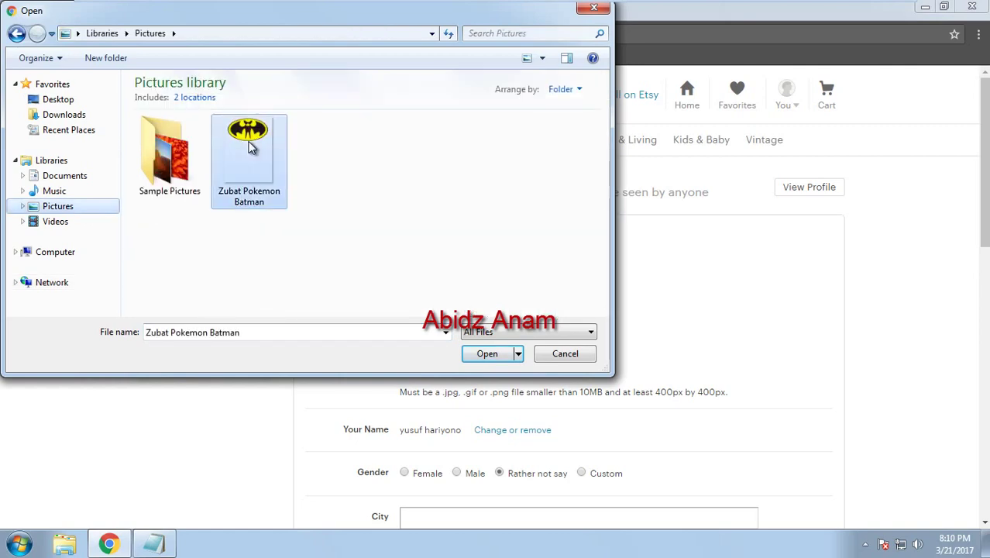
{"action": "key", "text": "Escape"}
Set the profile city to Yogyakarta, Indonesia.
{"action": "scroll", "coordinate": [652, 323], "scroll_direction": "down", "scroll_amount": 1}
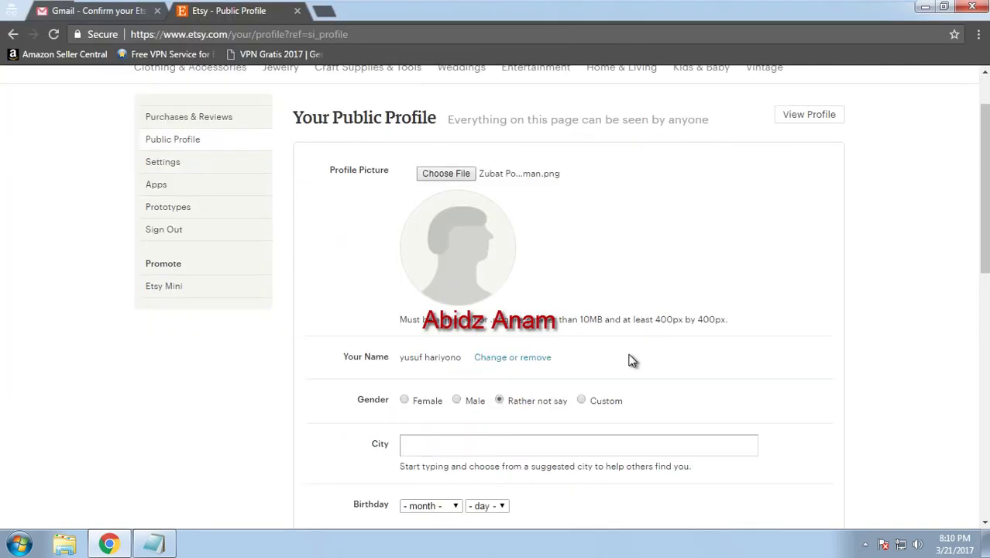
{"action": "left_click", "coordinate": [543, 444]}
{"action": "type", "text": "Yogya"}
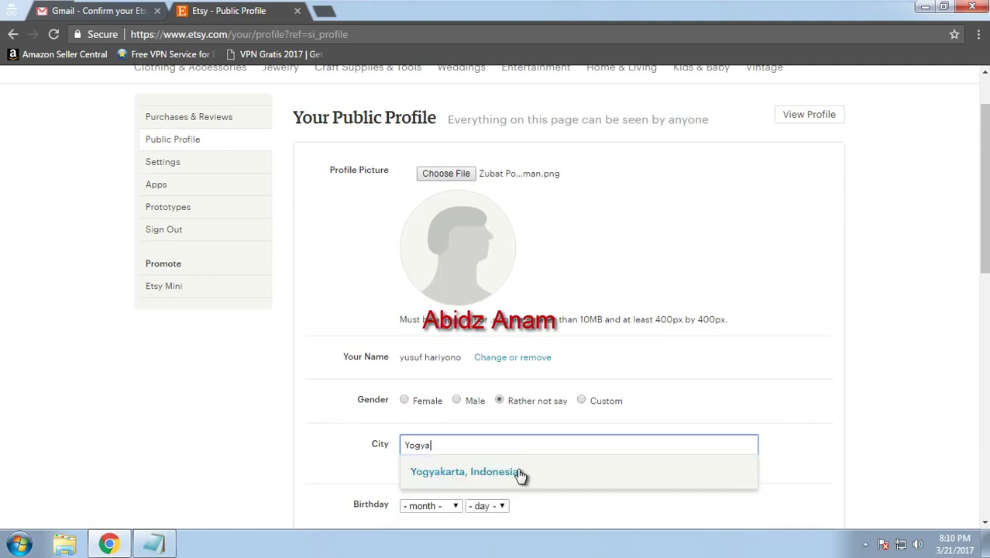
{"action": "left_click", "coordinate": [513, 471]}
Set the birthday to August 9.
{"action": "left_click", "coordinate": [431, 508]}
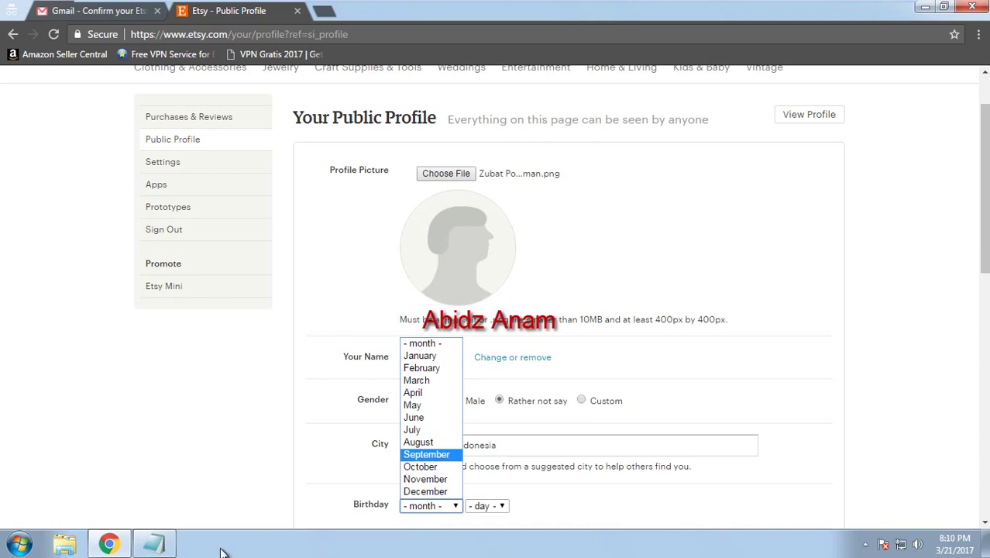
{"action": "left_click", "coordinate": [153, 544]}
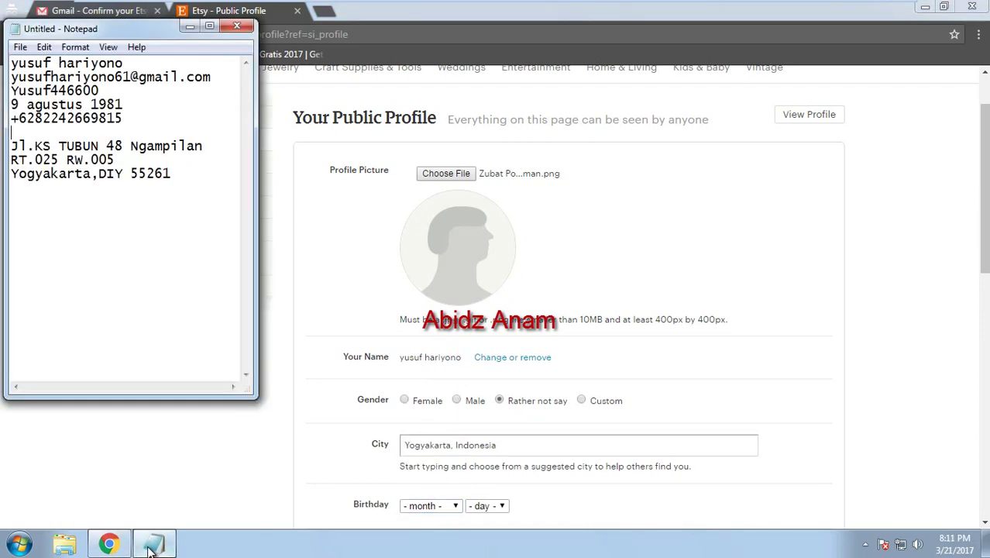
{"action": "left_click", "coordinate": [457, 505]}
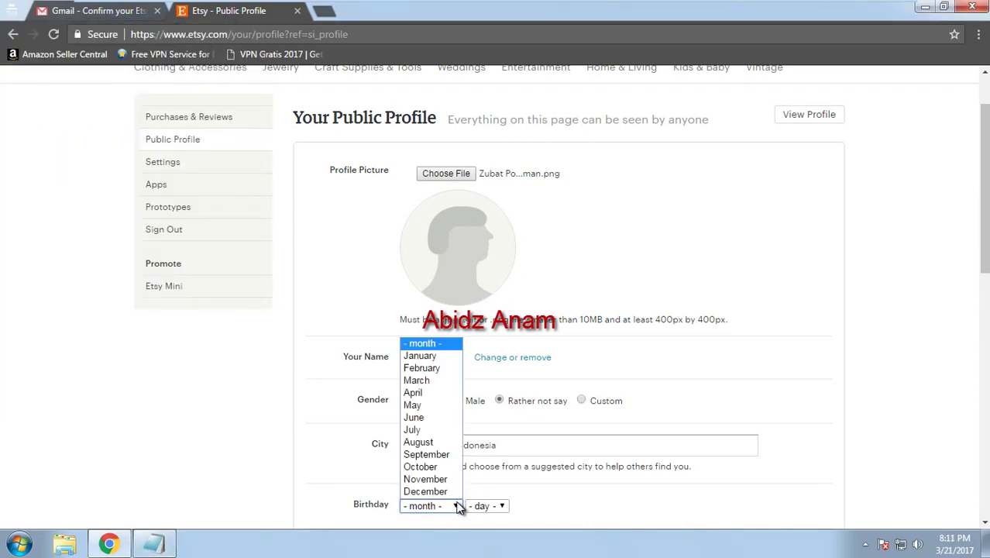
{"action": "key", "text": "Up"}
{"action": "key", "text": "Up"}
{"action": "key", "text": "Up"}
{"action": "key", "text": "Return"}
{"action": "left_click", "coordinate": [501, 504]}
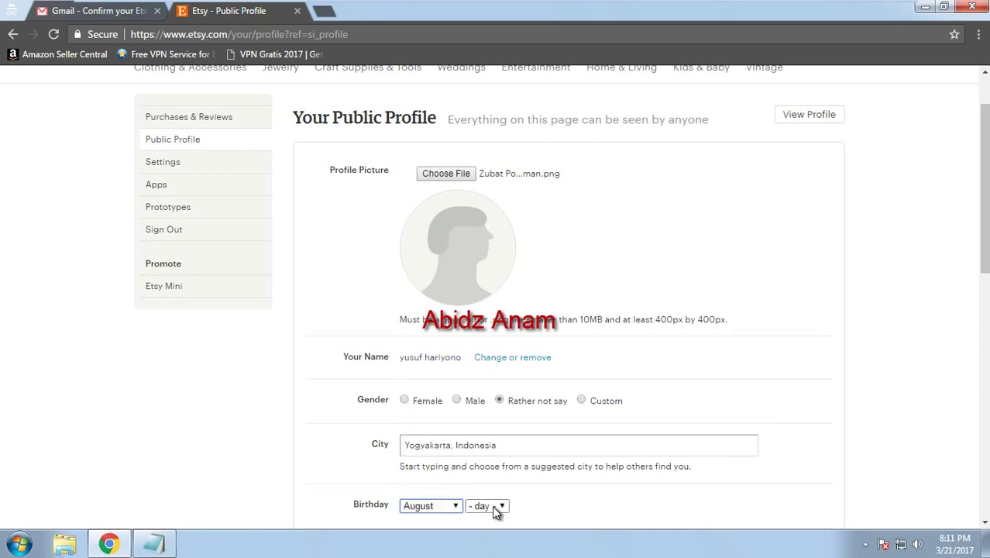
{"action": "left_click", "coordinate": [475, 368]}
Save the public profile changes.
{"action": "scroll", "coordinate": [618, 392], "scroll_direction": "down", "scroll_amount": 1}
{"action": "scroll", "coordinate": [619, 395], "scroll_direction": "down", "scroll_amount": 5}
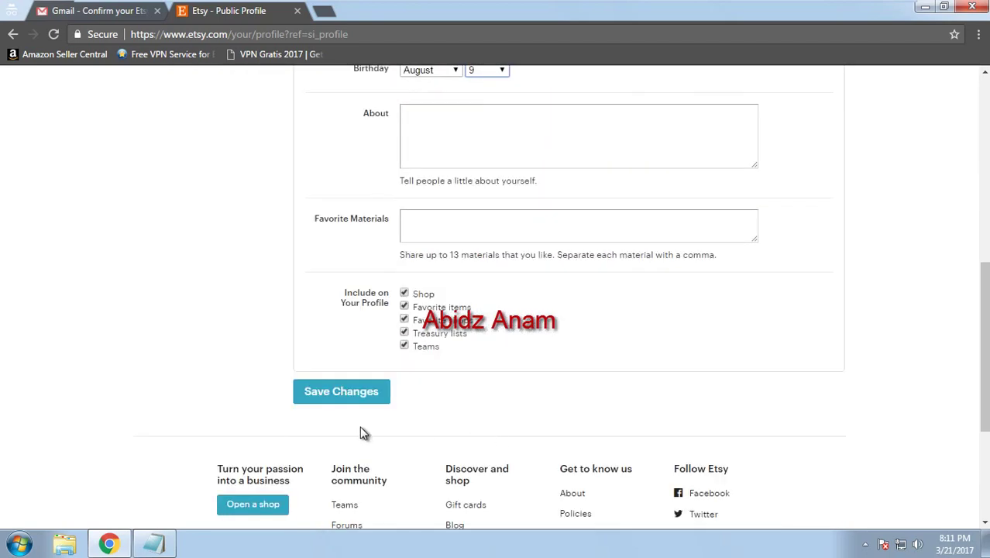
{"action": "left_click", "coordinate": [348, 404]}
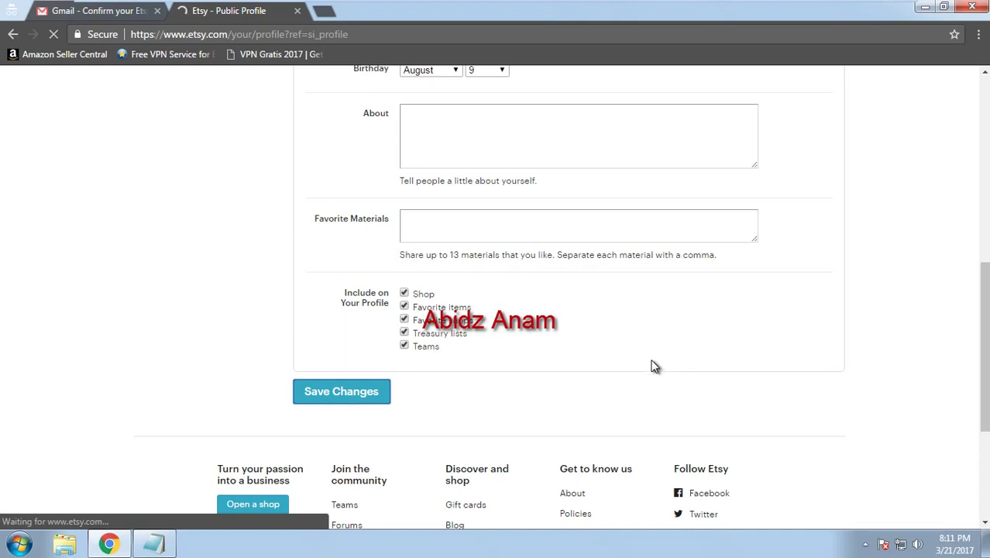
{"action": "scroll", "coordinate": [652, 366], "scroll_direction": "up", "scroll_amount": 8}
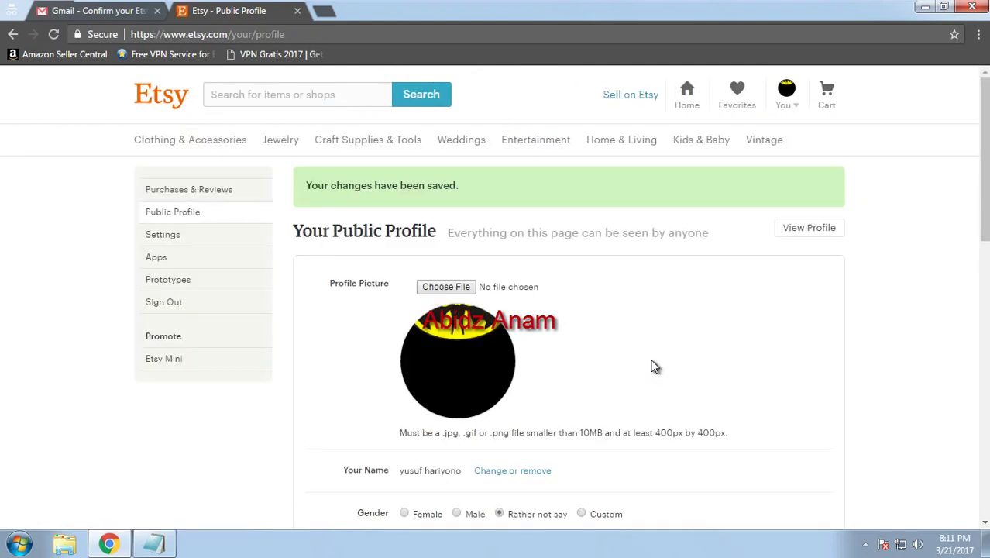
Start a new shipping address and paste the street line from the notes.
{"action": "left_click", "coordinate": [184, 240]}
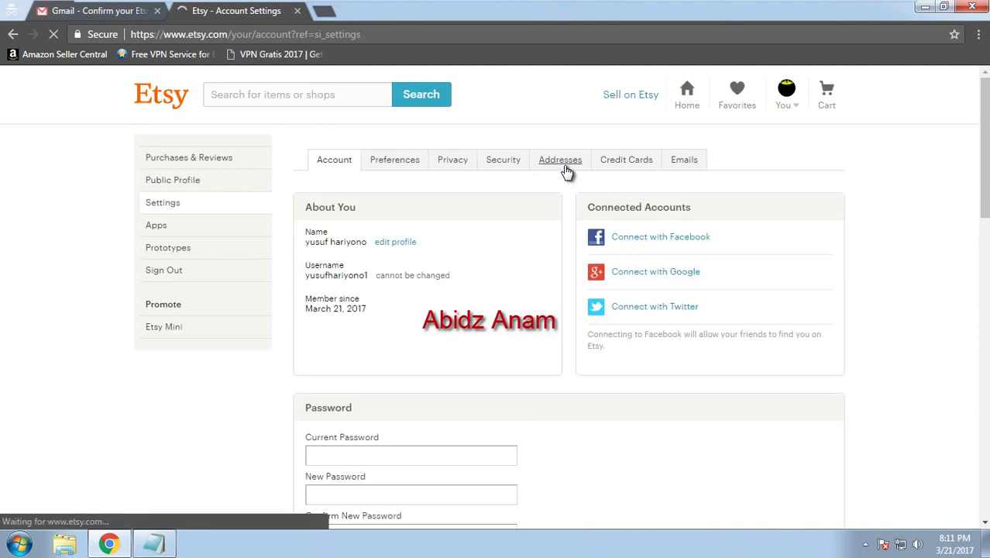
{"action": "left_click", "coordinate": [566, 168]}
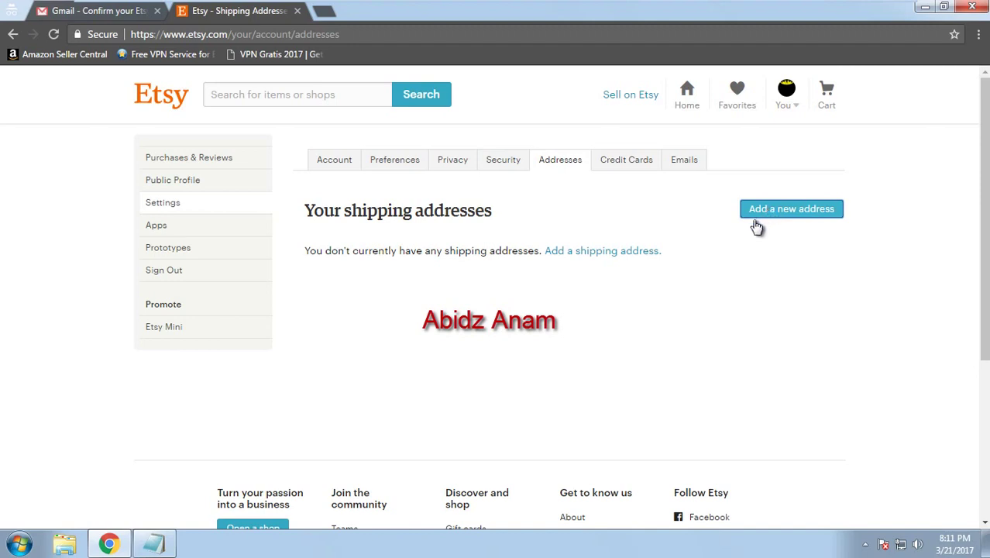
{"action": "left_click", "coordinate": [621, 251]}
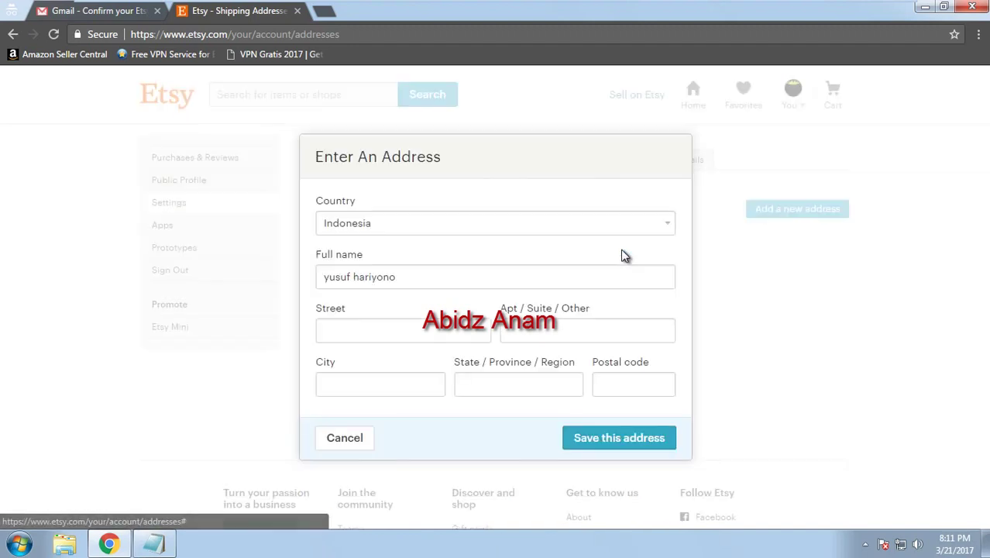
{"action": "left_click", "coordinate": [153, 542]}
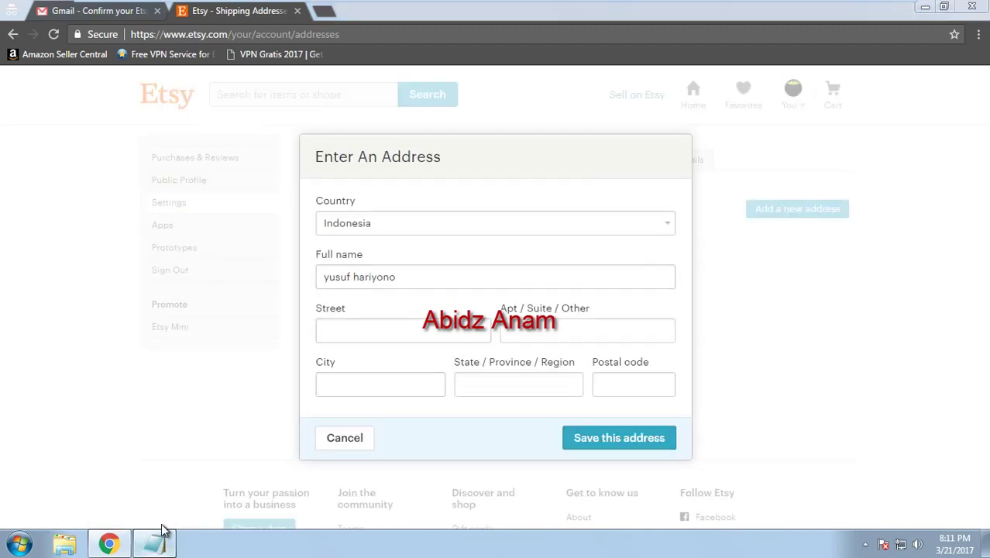
{"action": "left_click_drag", "start_coordinate": [204, 146], "coordinate": [10, 147]}
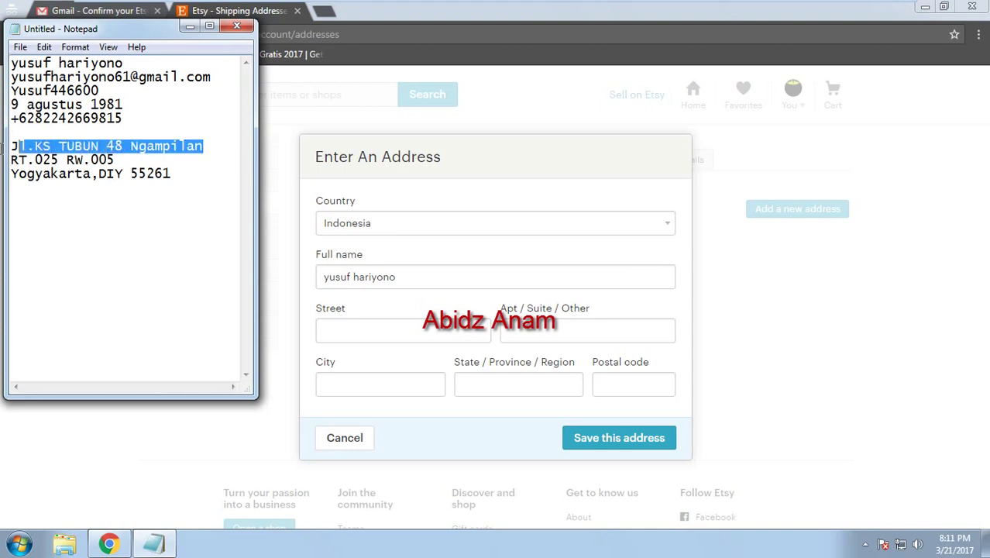
{"action": "left_click", "coordinate": [403, 334]}
{"action": "type", "text": "Jl.KS TUBUN 48 Ngamplian"}
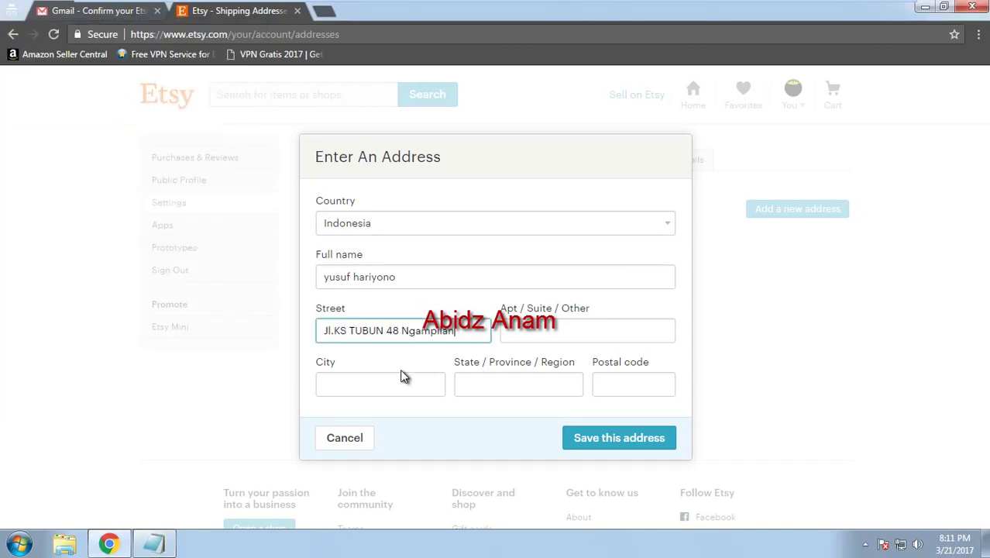
Fill city and region as Yogyakarta, paste the postal code, and save the address.
{"action": "left_click", "coordinate": [396, 385]}
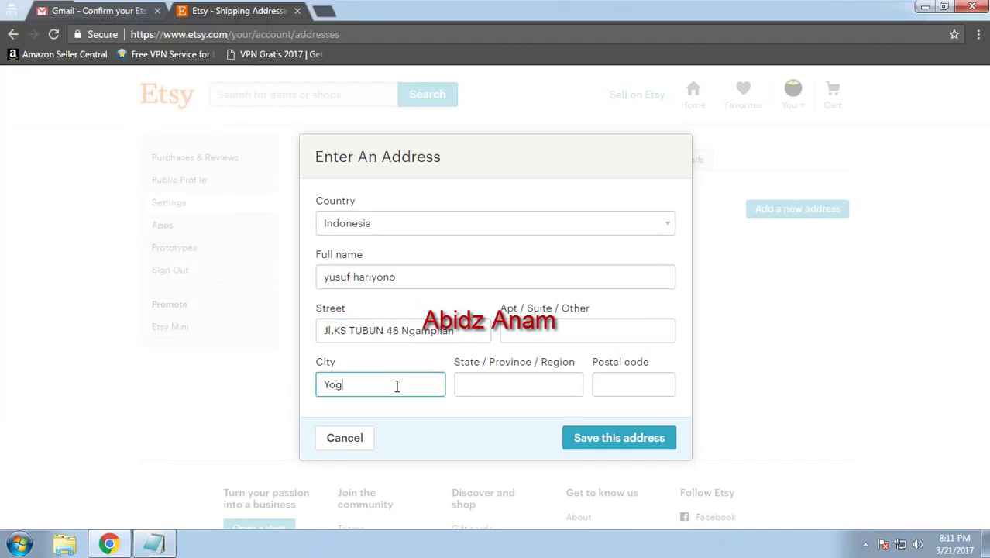
{"action": "type", "text": "Yogyakarta"}
{"action": "key", "text": "Tab"}
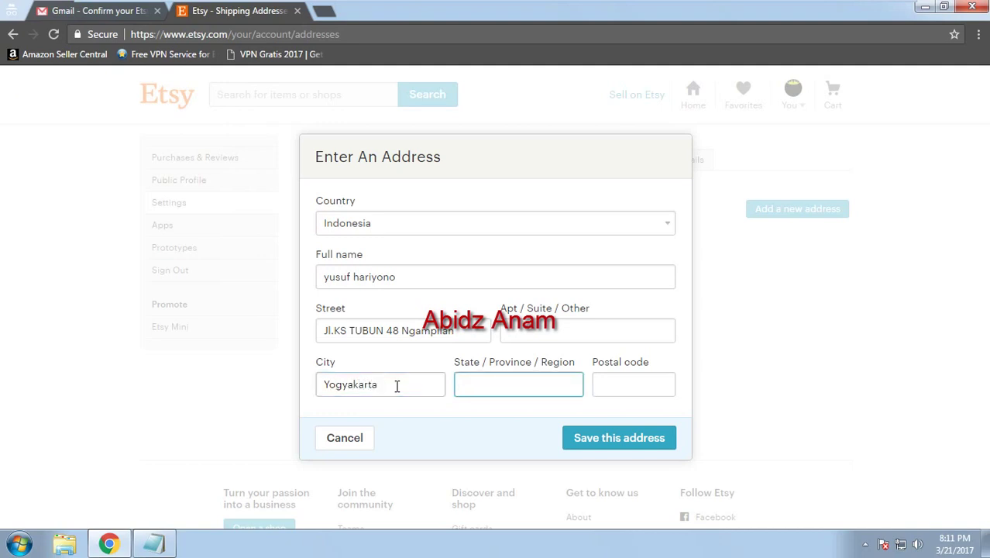
{"action": "type", "text": "Yogya"}
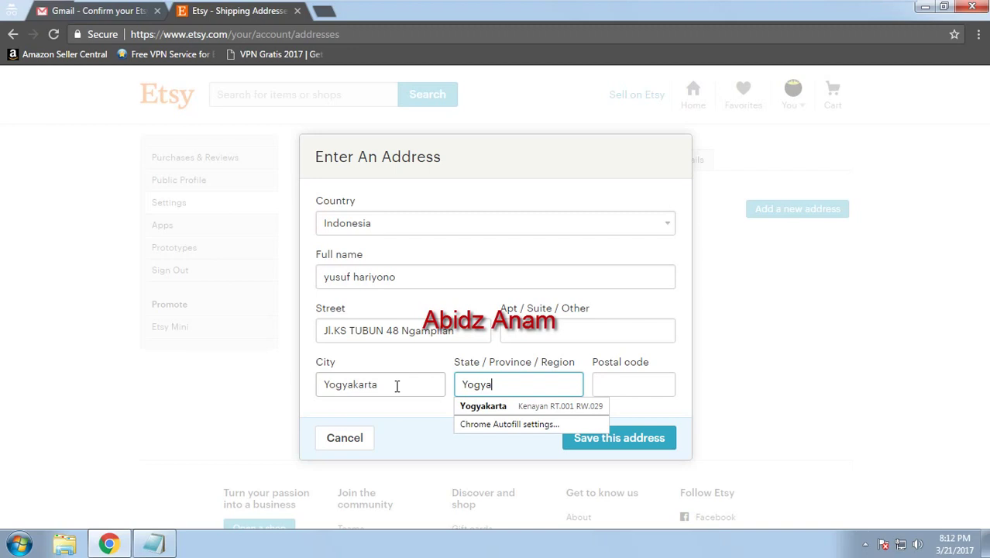
{"action": "type", "text": "karta"}
{"action": "key", "text": "Tab"}
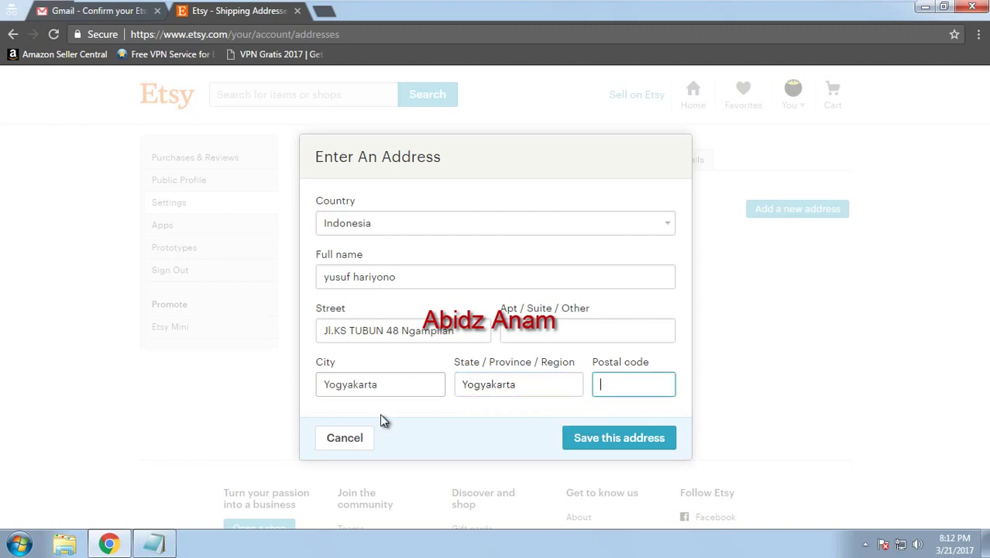
{"action": "left_click", "coordinate": [159, 542]}
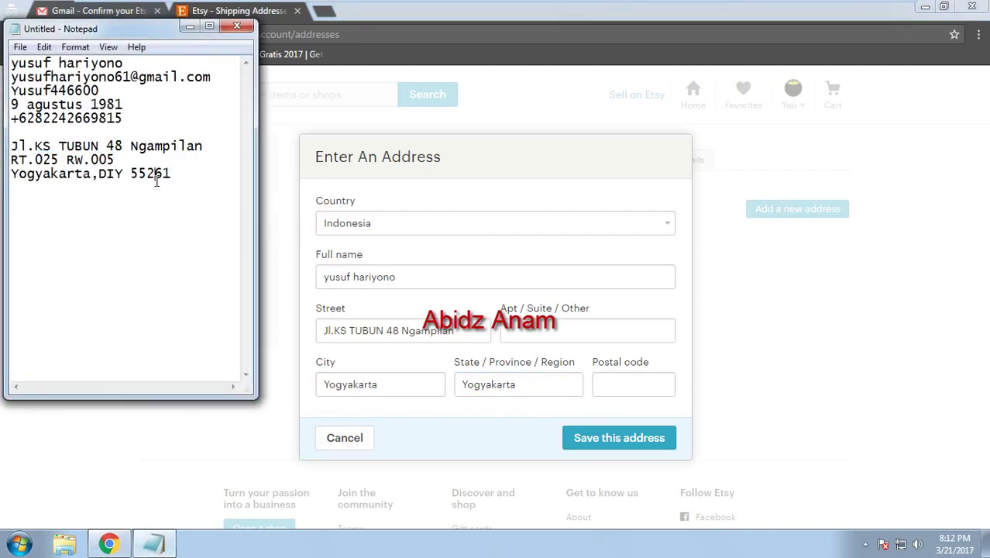
{"action": "double_click", "coordinate": [155, 173]}
{"action": "key", "text": "ctrl+c"}
{"action": "left_click", "coordinate": [640, 384]}
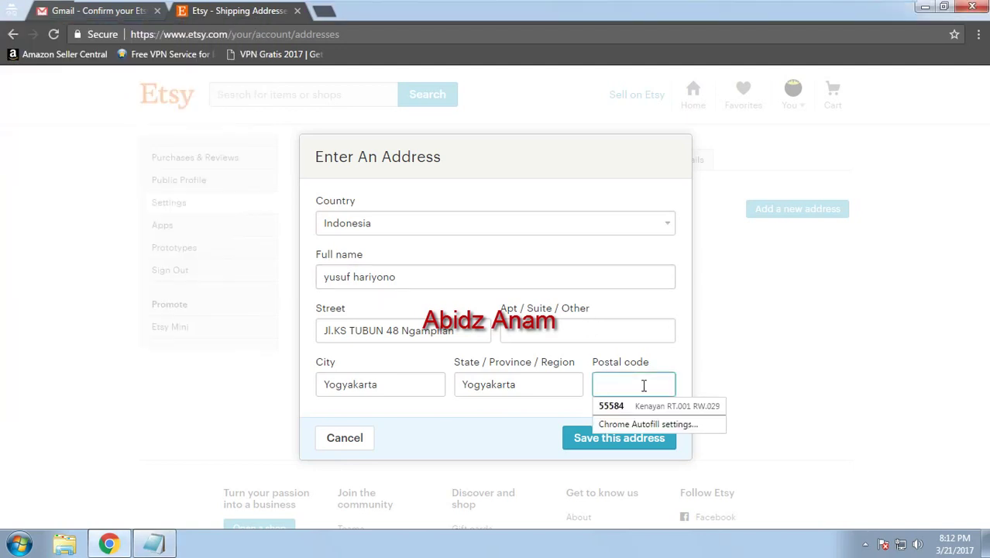
{"action": "key", "text": "ctrl+v"}
{"action": "left_click", "coordinate": [633, 438]}
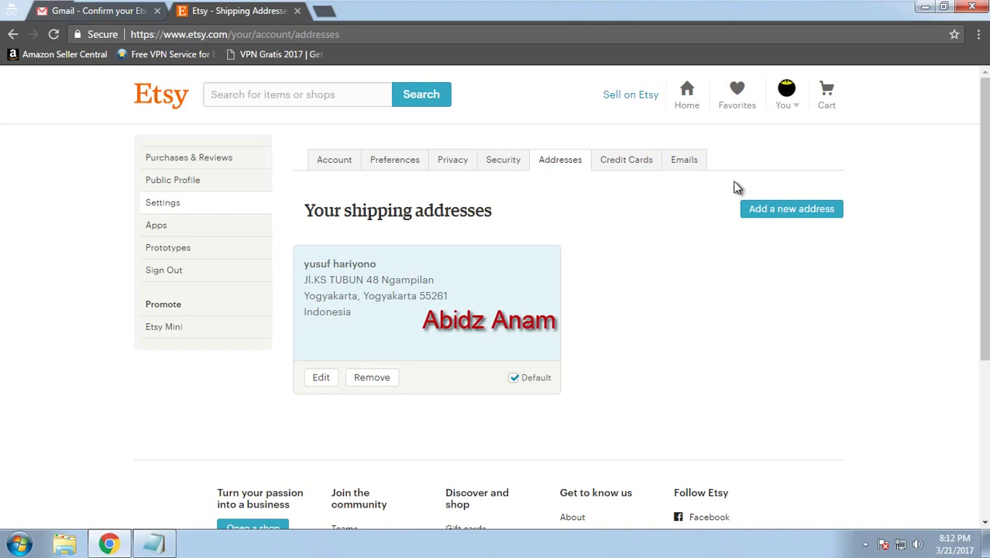
Go from the You menu to the public profile, then on to Sell on Etsy.
{"action": "left_click", "coordinate": [790, 113]}
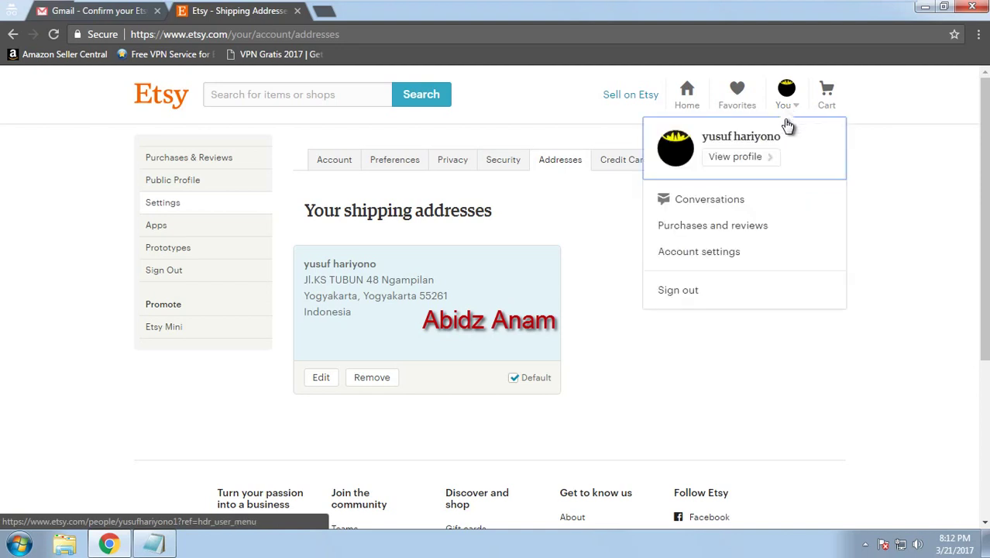
{"action": "left_click", "coordinate": [759, 159]}
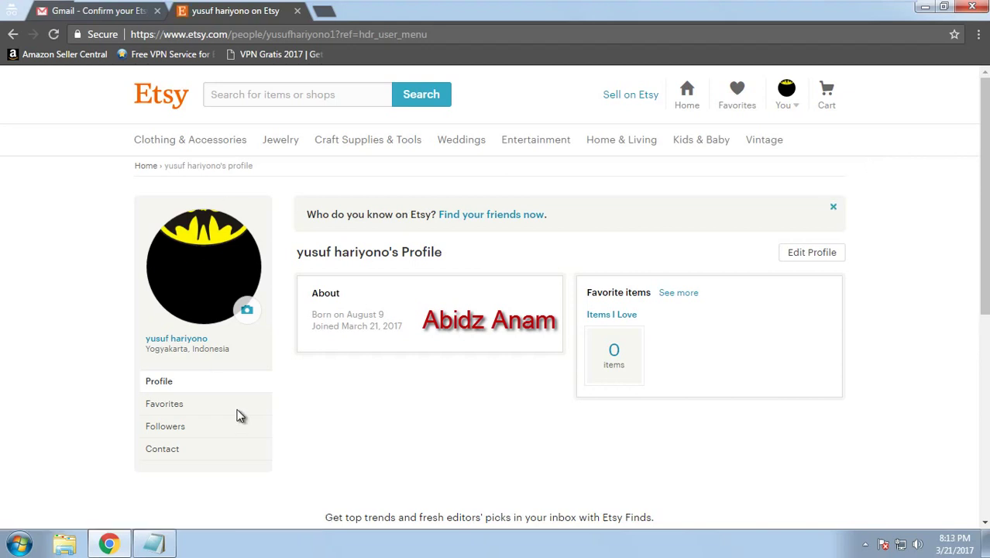
{"action": "left_click", "coordinate": [642, 98]}
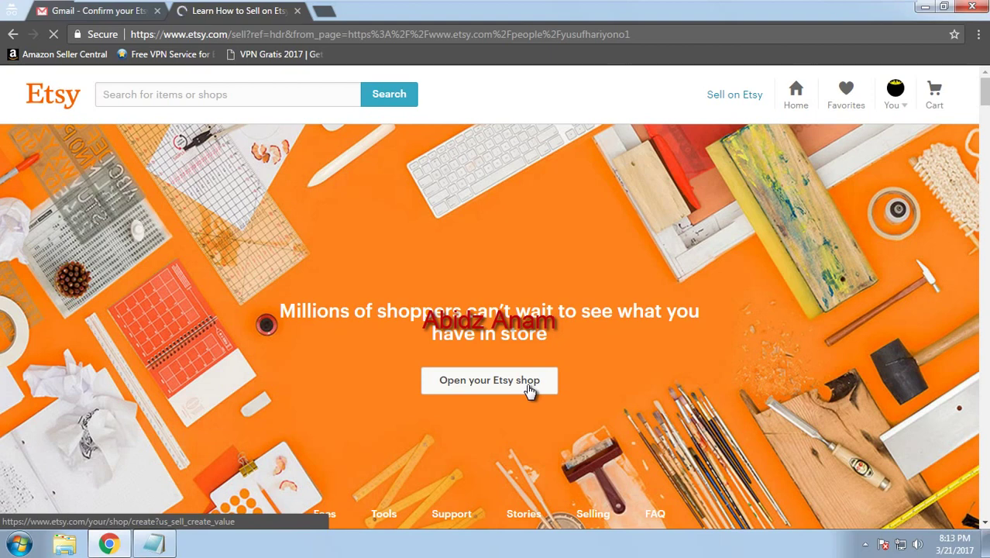
Start opening an Etsy shop and choose 'I sell part-time and that's how I like it'.
{"action": "left_click", "coordinate": [529, 388]}
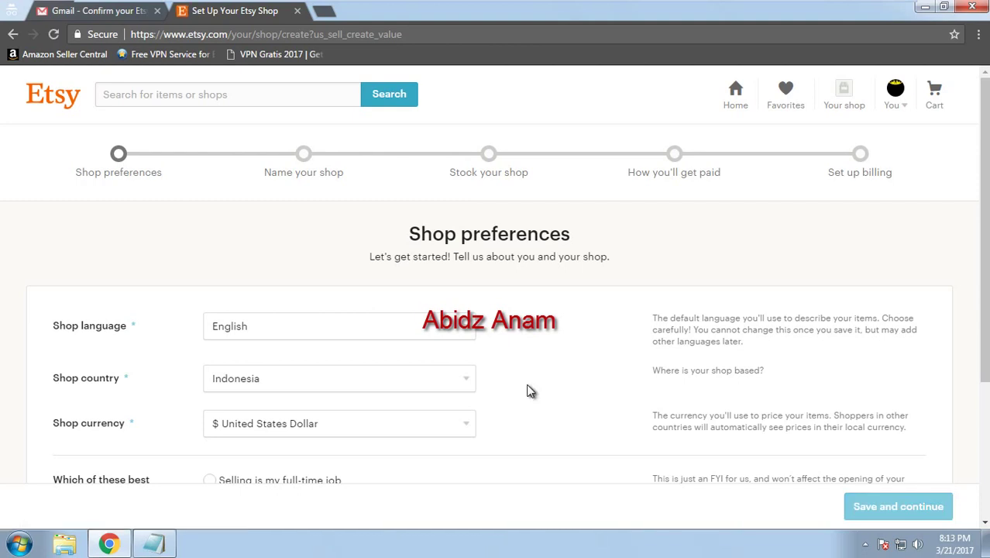
{"action": "scroll", "coordinate": [537, 386], "scroll_direction": "down", "scroll_amount": 2}
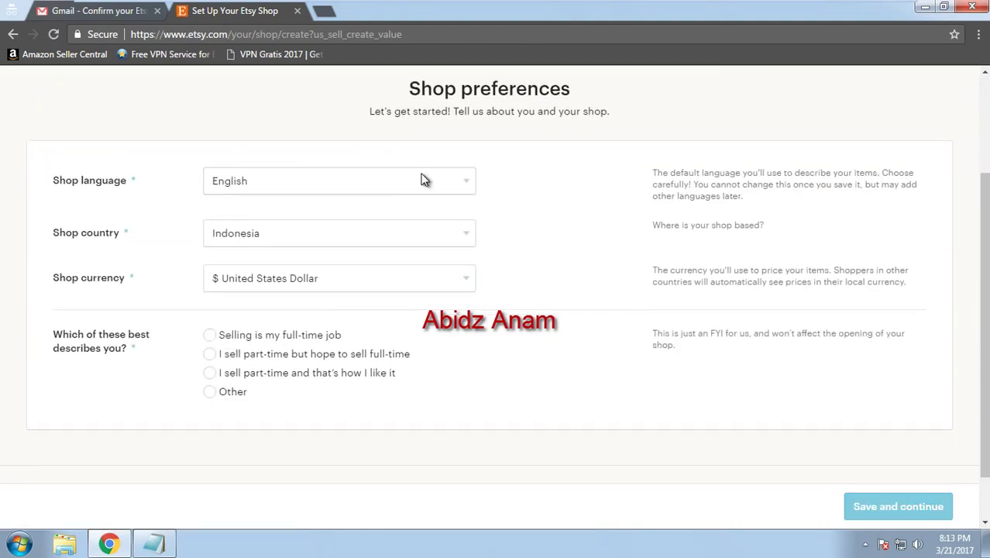
{"action": "left_click", "coordinate": [257, 375]}
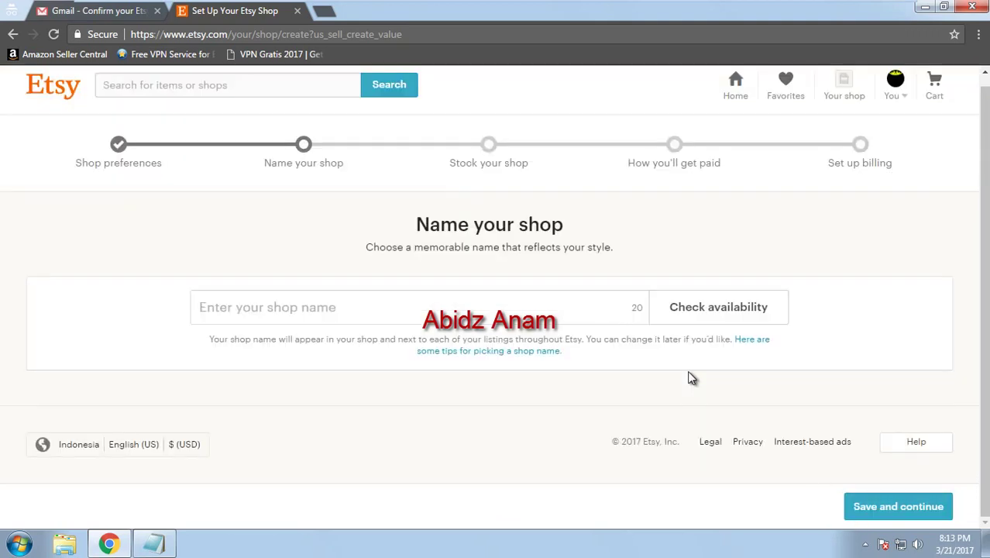
Name the shop Folavit, confirm it is available, and save.
{"action": "left_click", "coordinate": [504, 308]}
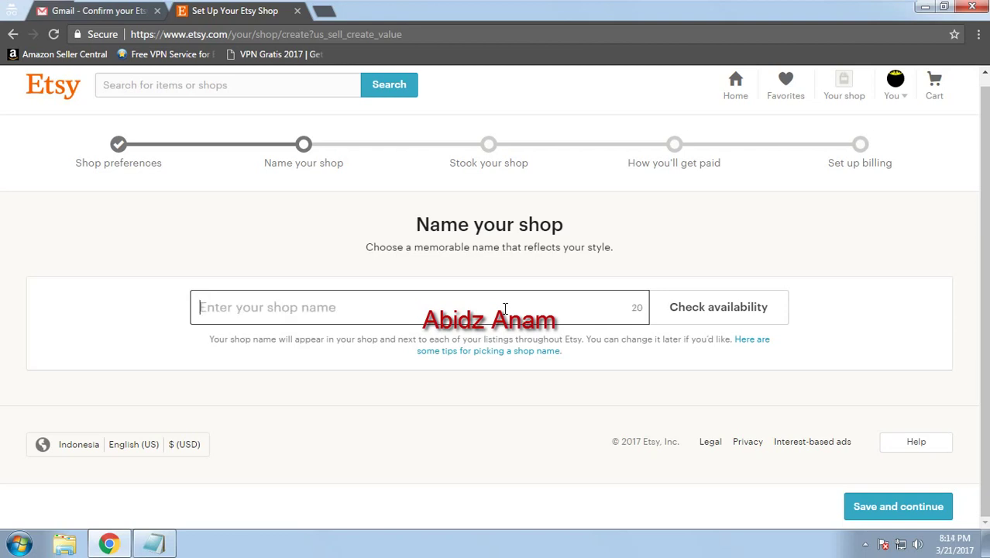
{"action": "type", "text": "Folavit"}
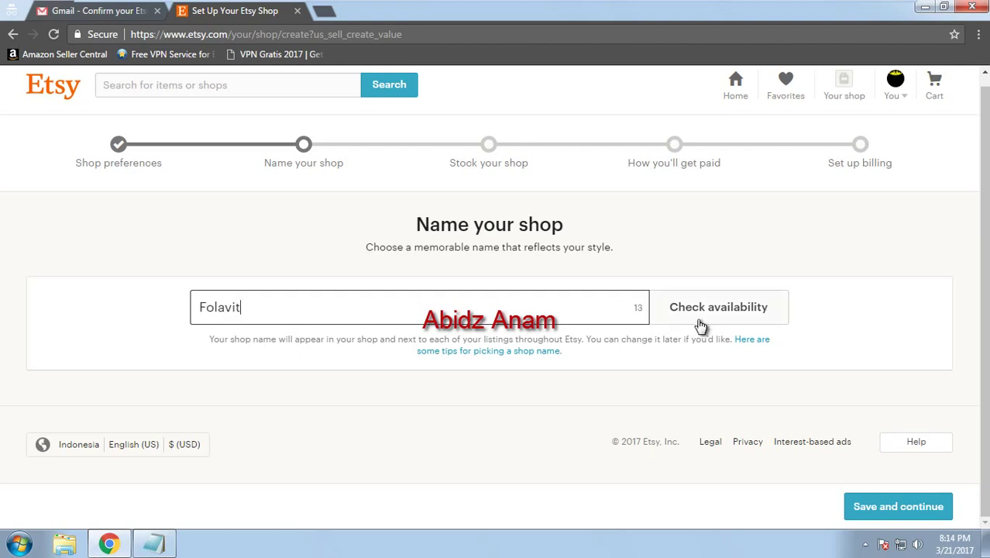
{"action": "left_click", "coordinate": [701, 326]}
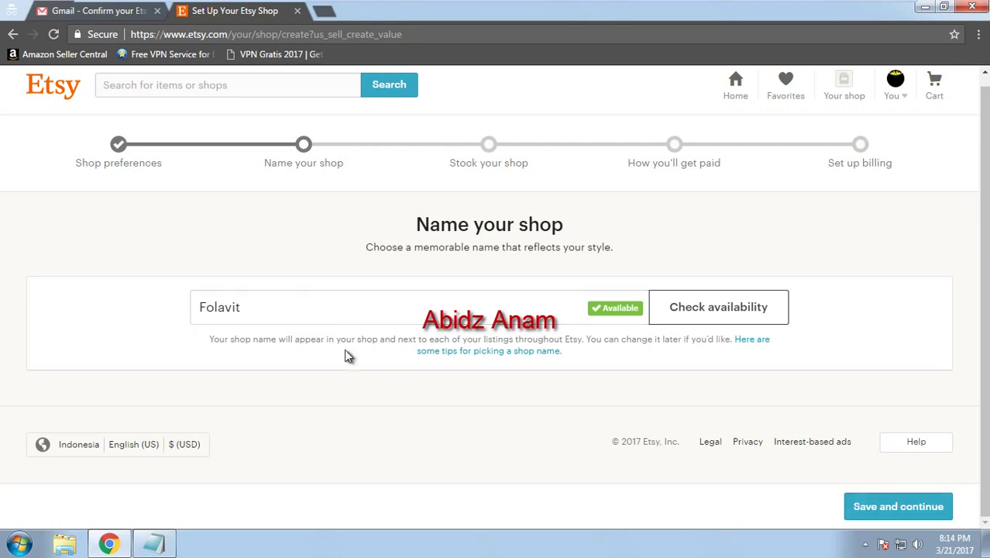
{"action": "left_click", "coordinate": [889, 511]}
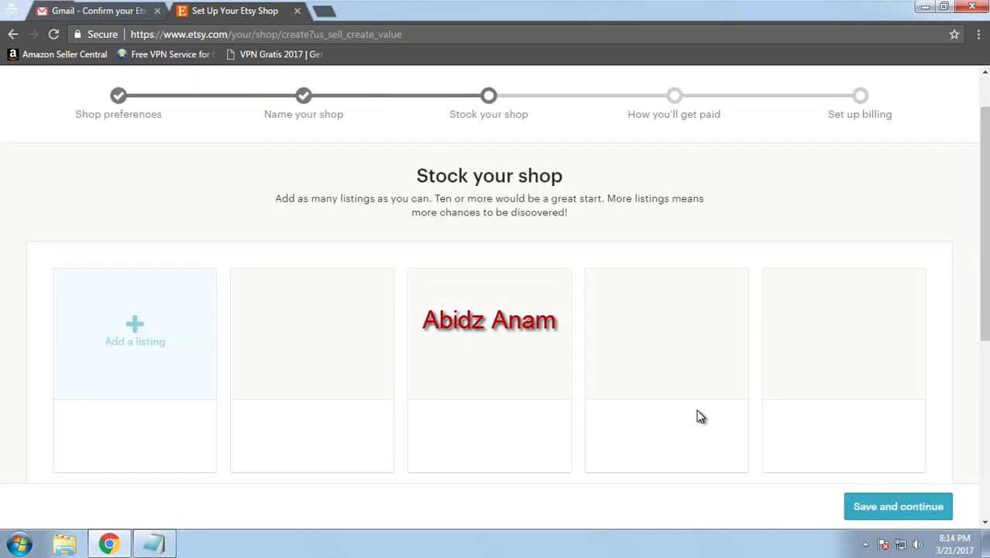
Start the shop's first listing from the Add a listing tile.
{"action": "left_click", "coordinate": [139, 334]}
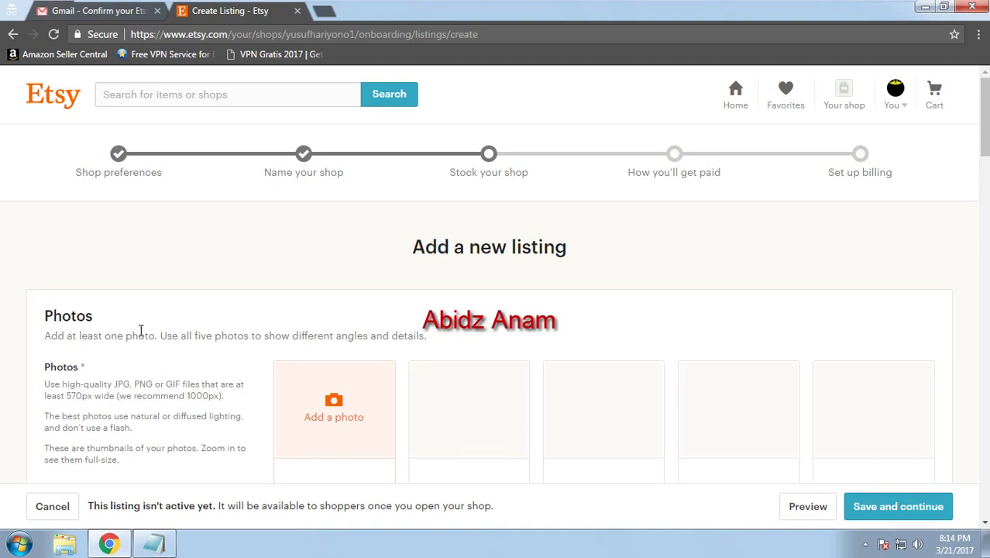
Upload an image as the first listing photo, then remove it again.
{"action": "scroll", "coordinate": [324, 314], "scroll_direction": "down", "scroll_amount": 1}
{"action": "left_click", "coordinate": [328, 320]}
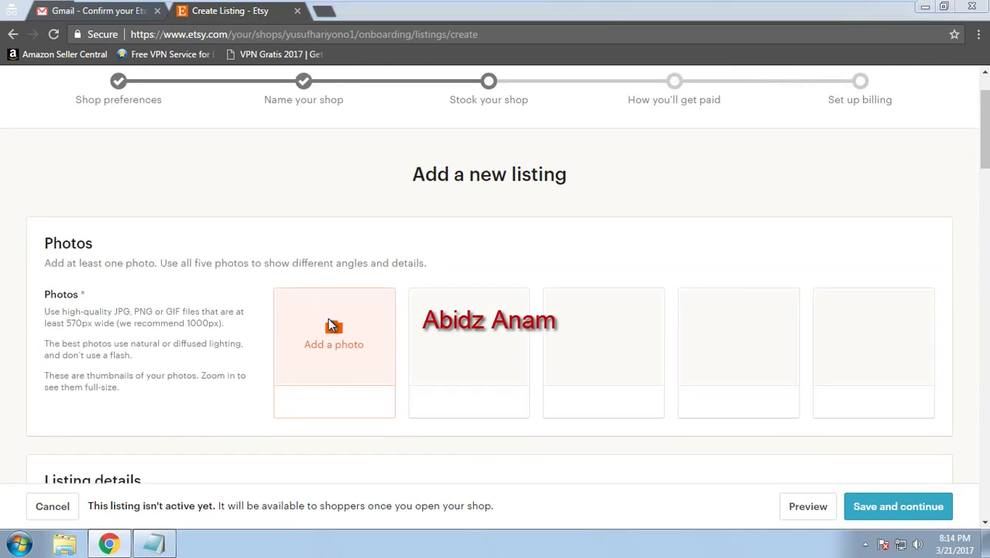
{"action": "double_click", "coordinate": [249, 147]}
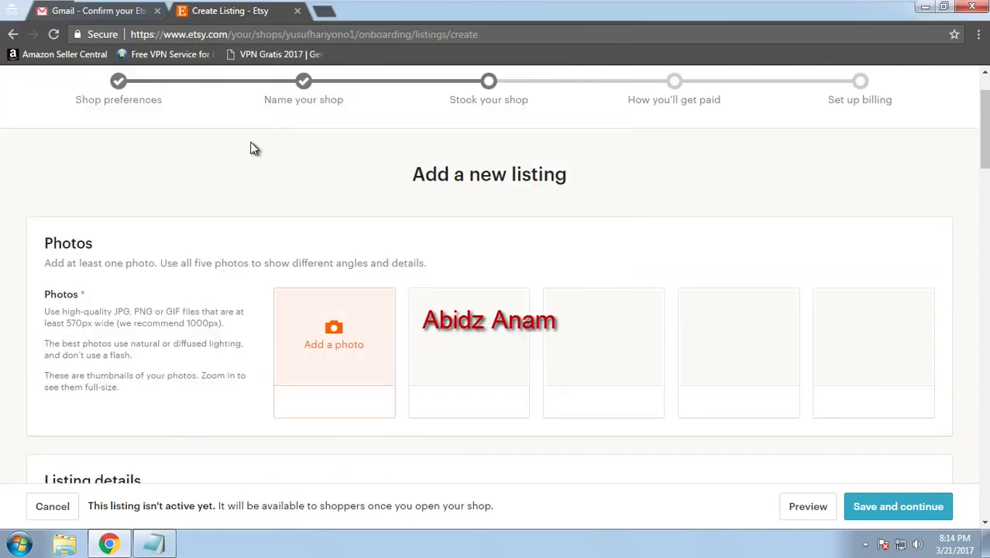
{"action": "scroll", "coordinate": [375, 236], "scroll_direction": "down", "scroll_amount": 1}
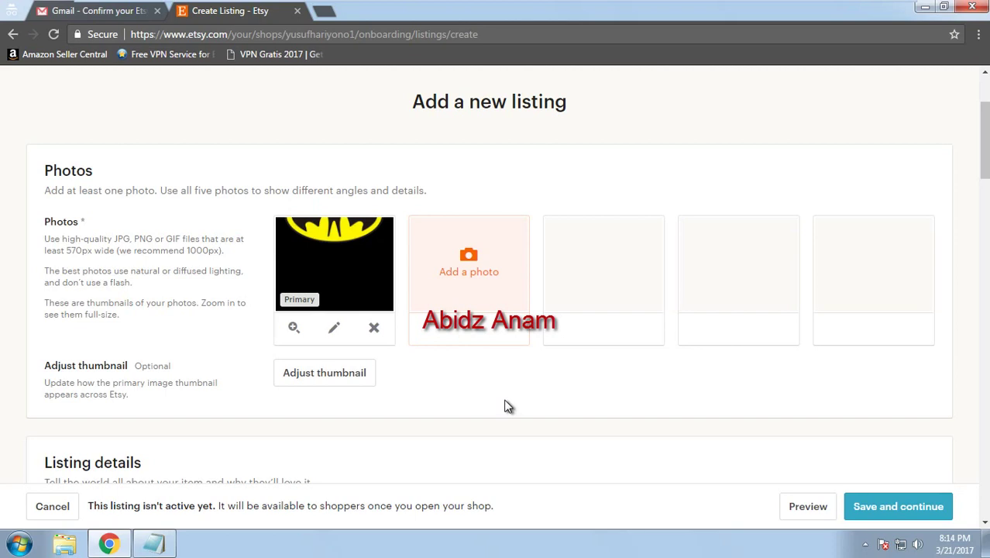
{"action": "left_click", "coordinate": [373, 328]}
Add a replacement image to the listing photos and move to the Title field.
{"action": "right_click", "coordinate": [73, 544]}
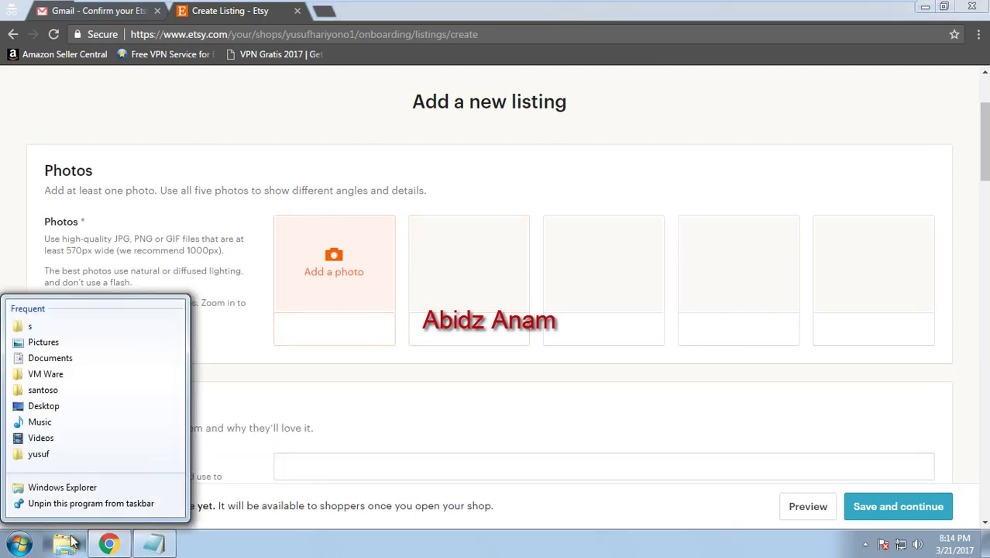
{"action": "left_click", "coordinate": [376, 387]}
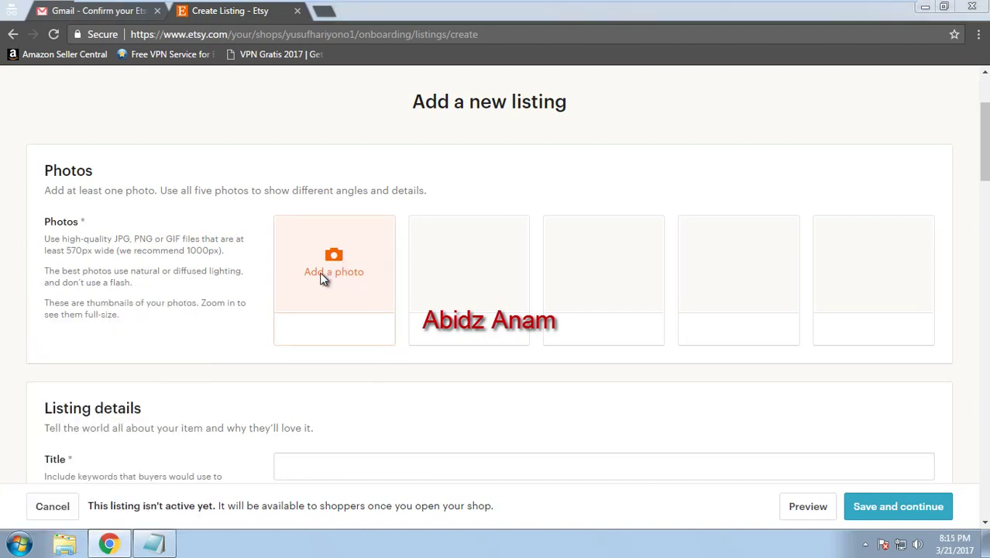
{"action": "left_click", "coordinate": [329, 269]}
{"action": "key", "text": "Escape"}
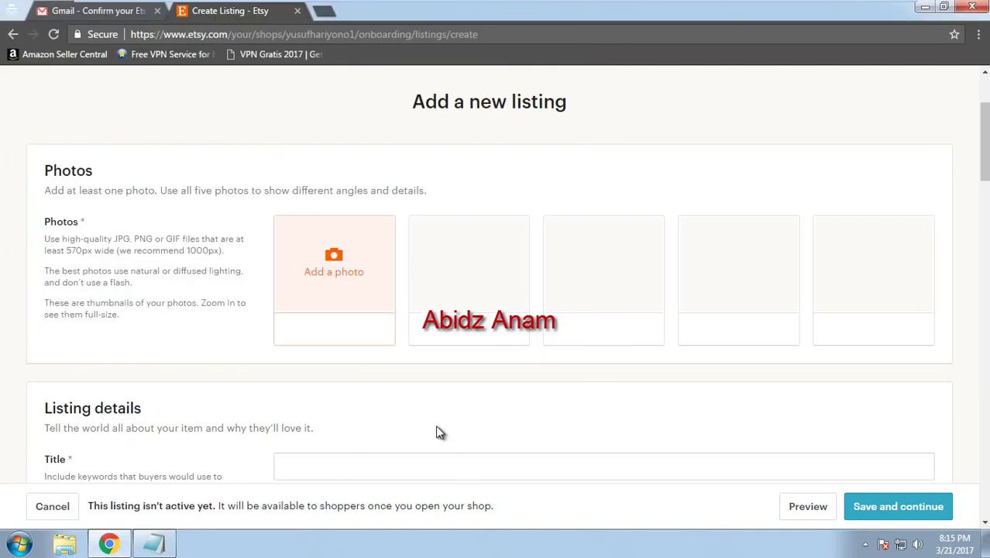
{"action": "scroll", "coordinate": [428, 403], "scroll_direction": "down", "scroll_amount": 1}
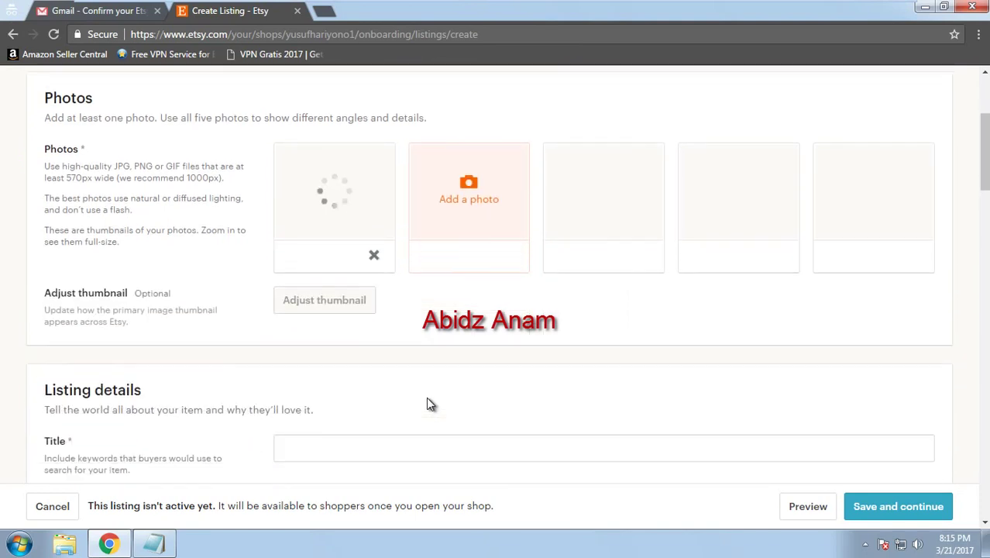
{"action": "left_click", "coordinate": [414, 448]}
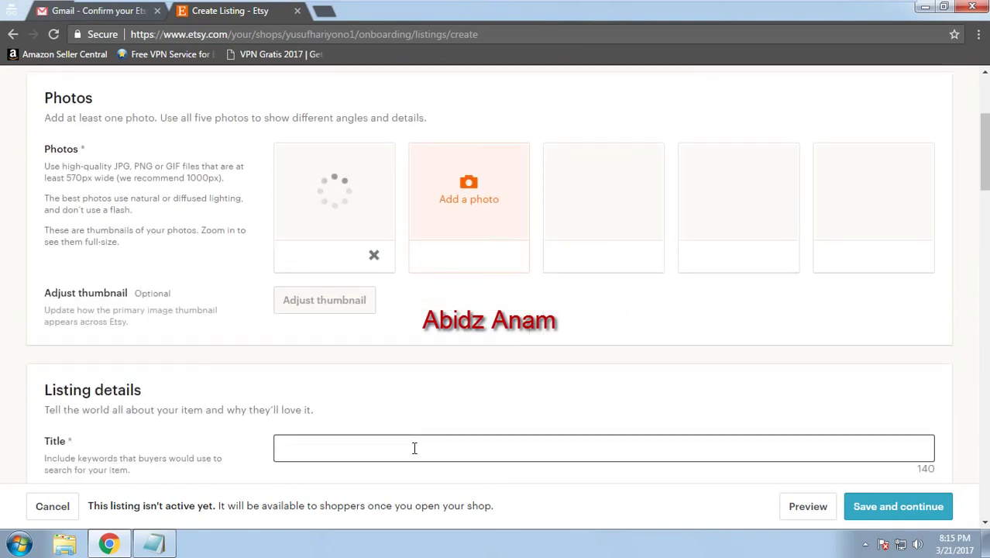
Title the listing 'Zubat Stiker digital art'.
{"action": "type", "text": "Zubat "}
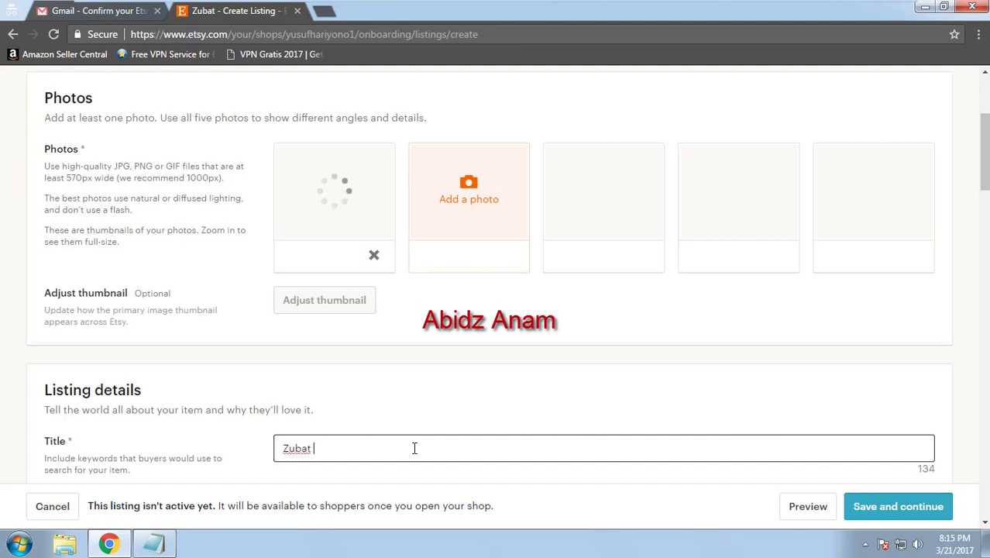
{"action": "type", "text": "Stiker"}
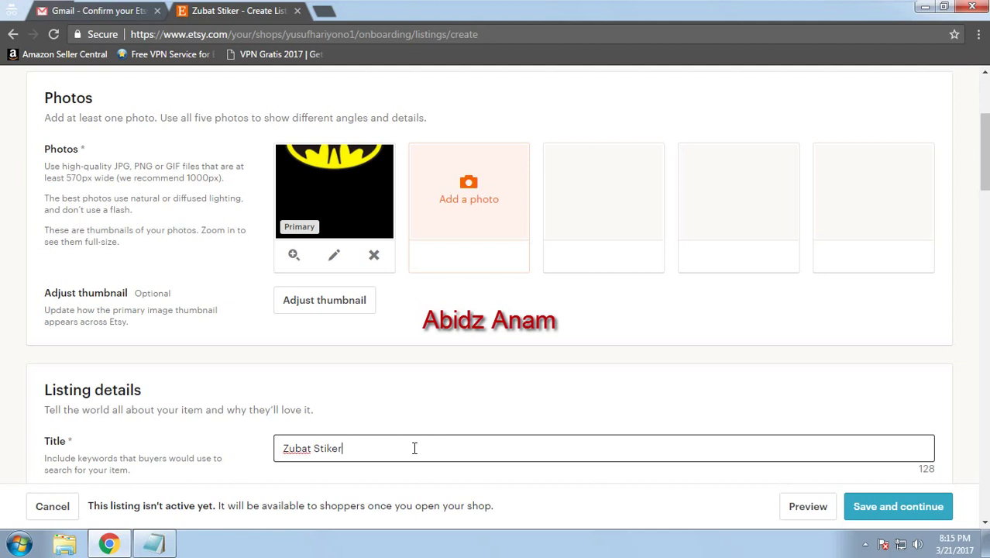
{"action": "type", "text": "digital art"}
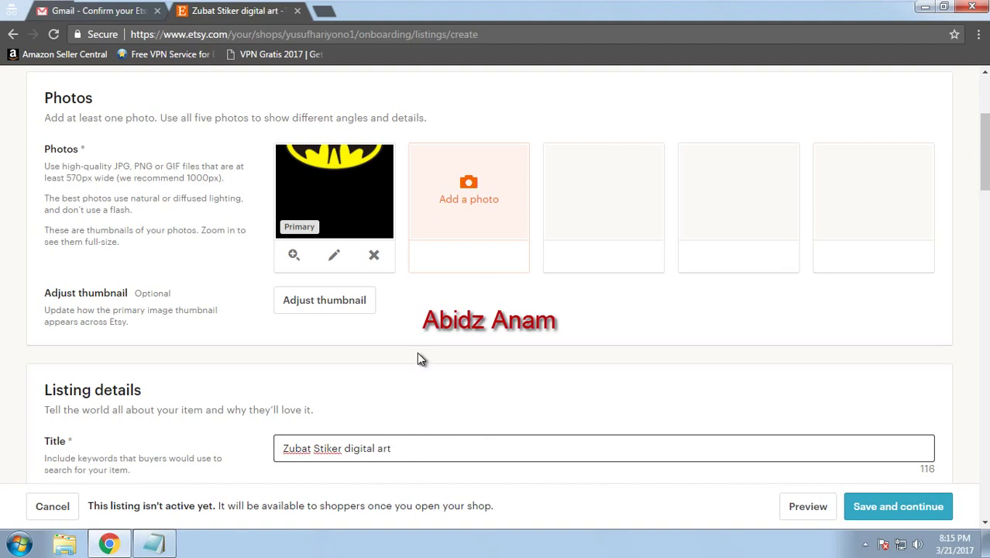
{"action": "scroll", "coordinate": [418, 360], "scroll_direction": "down", "scroll_amount": 1}
{"action": "scroll", "coordinate": [418, 359], "scroll_direction": "down", "scroll_amount": 2}
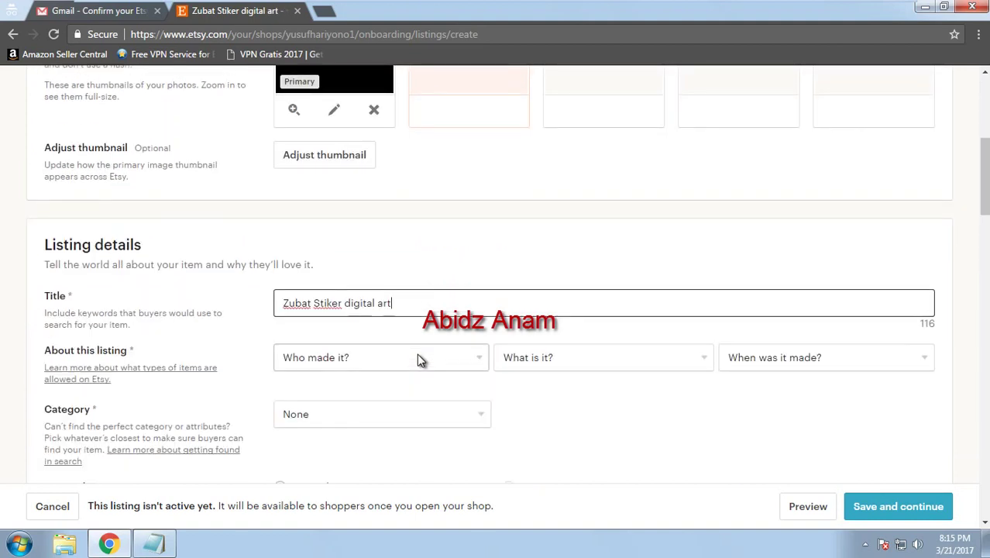
{"action": "scroll", "coordinate": [418, 356], "scroll_direction": "down", "scroll_amount": 1}
Set Who made it to I did, What is it to A finished product, and When to Made To Order.
{"action": "left_click", "coordinate": [422, 292]}
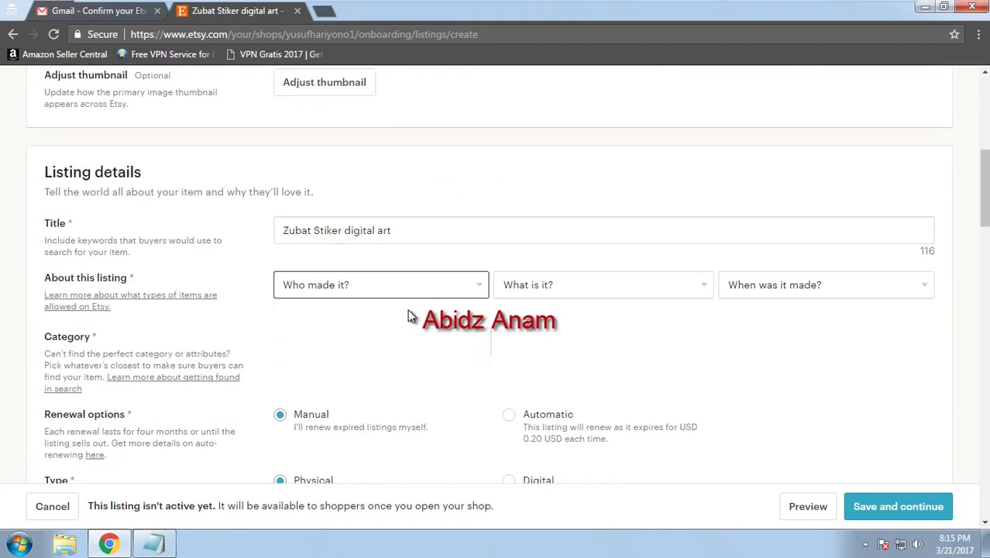
{"action": "left_click", "coordinate": [397, 330]}
{"action": "left_click", "coordinate": [603, 299]}
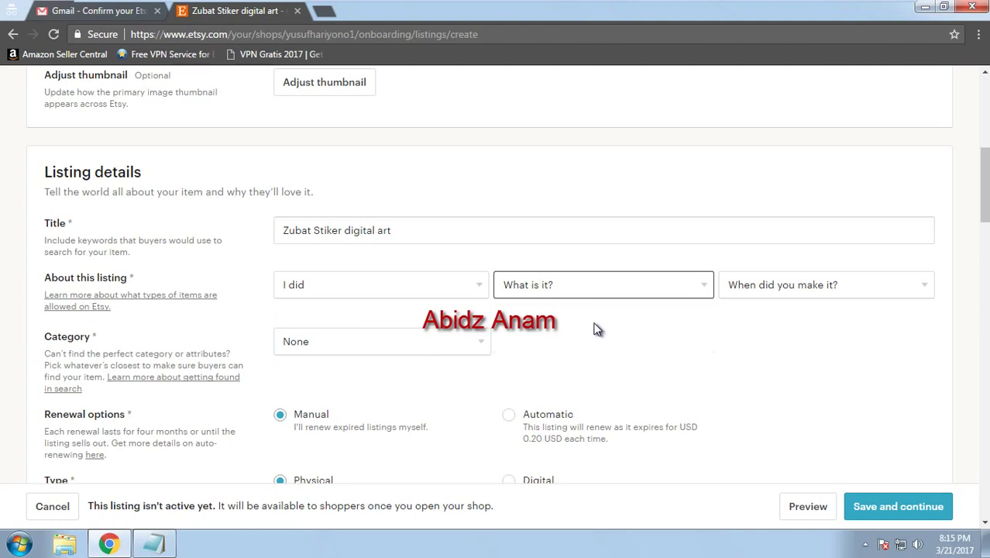
{"action": "left_click", "coordinate": [778, 287]}
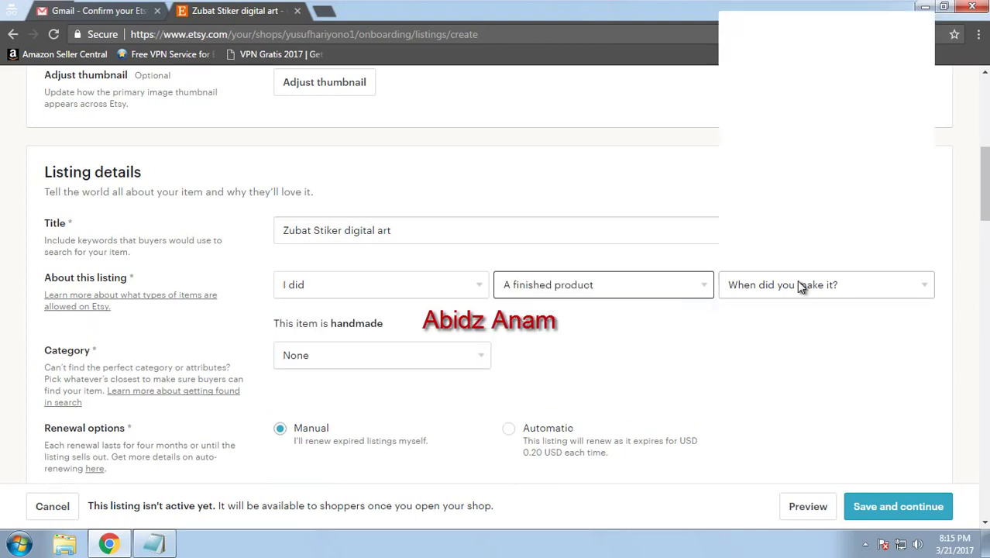
{"action": "left_click", "coordinate": [790, 283]}
{"action": "left_click", "coordinate": [774, 44]}
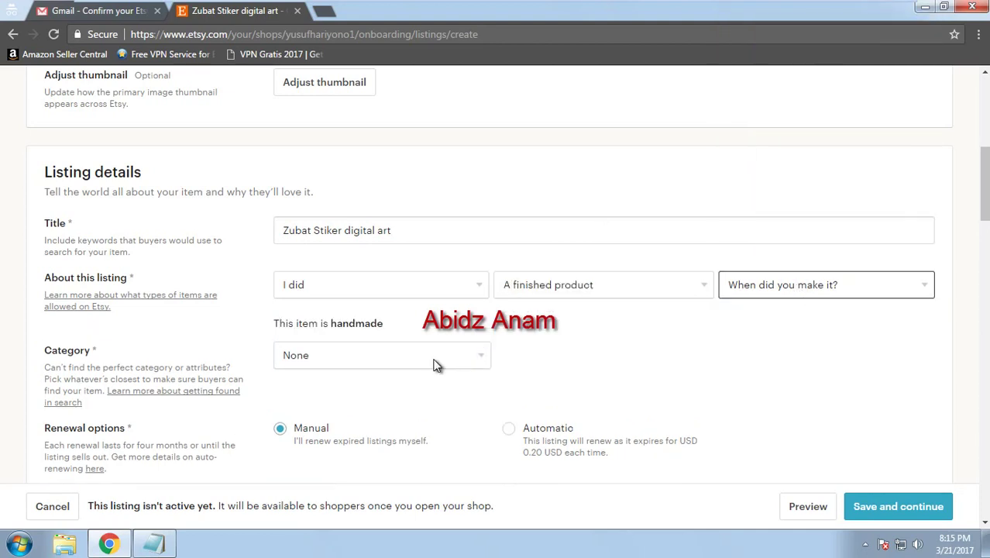
Categorise the listing as Art & Collectibles > Prints > Digital Prints.
{"action": "left_click", "coordinate": [433, 364]}
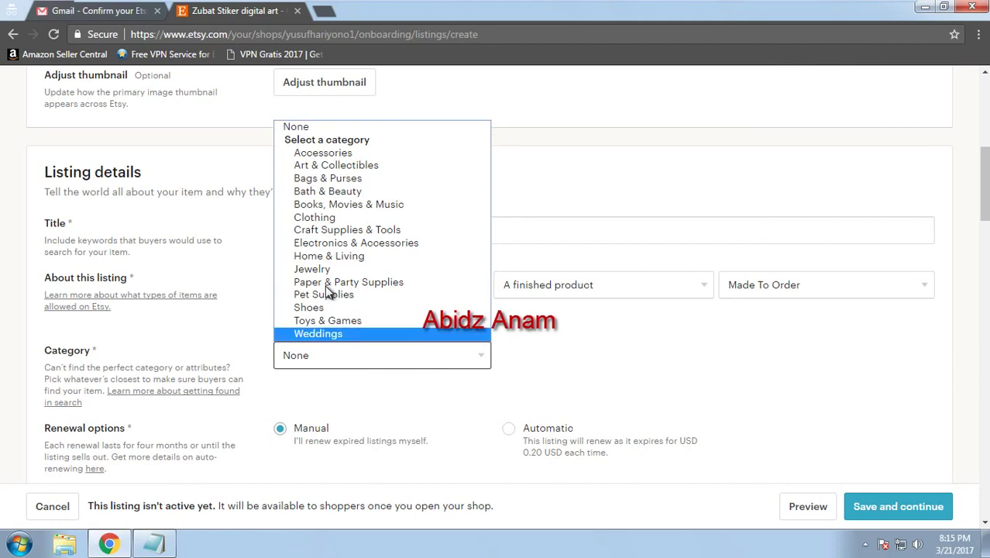
{"action": "left_click", "coordinate": [349, 167]}
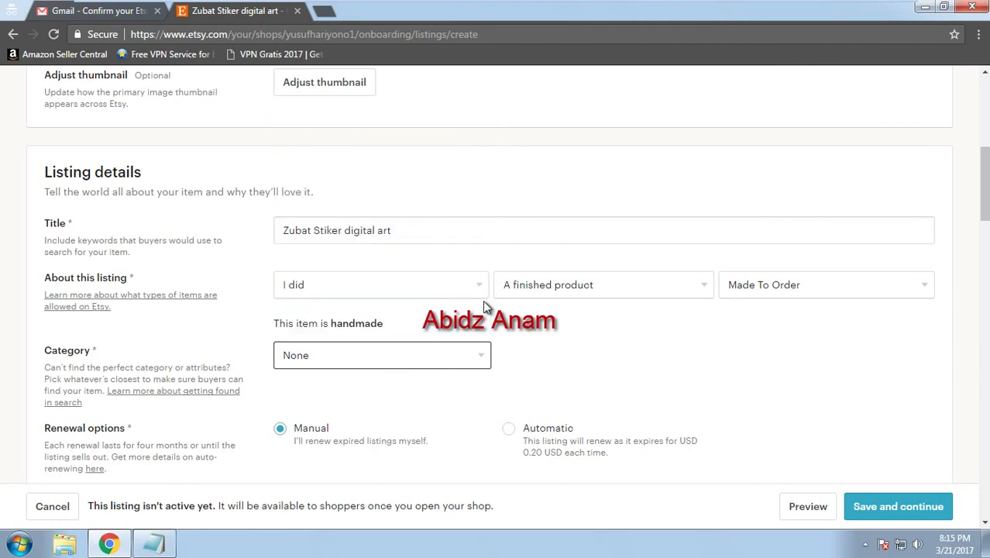
{"action": "left_click", "coordinate": [560, 363]}
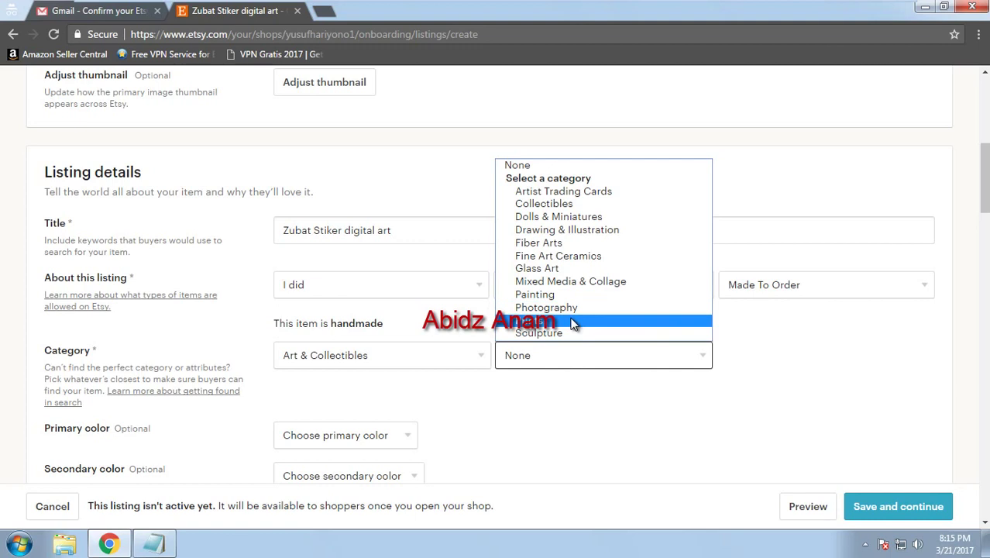
{"action": "left_click", "coordinate": [617, 322]}
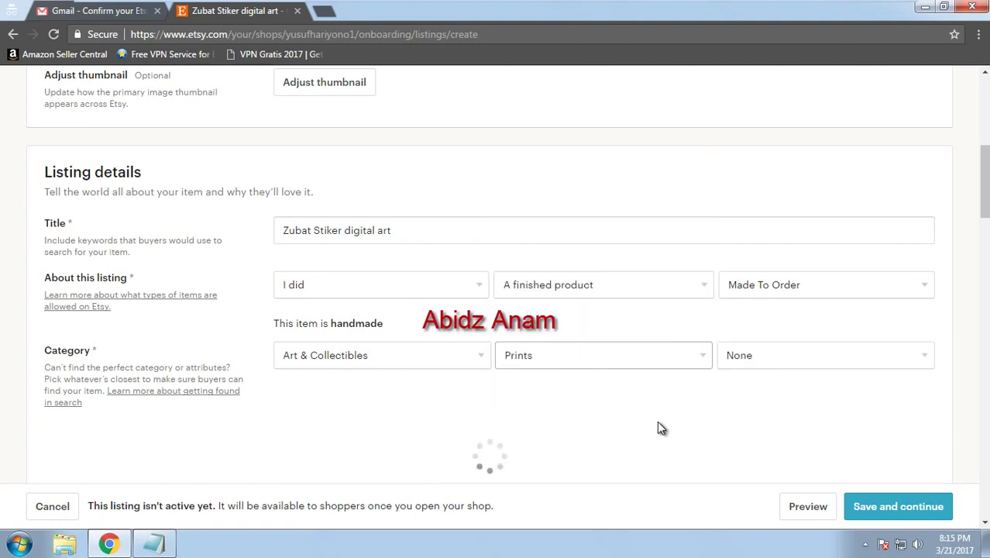
{"action": "left_click", "coordinate": [741, 355]}
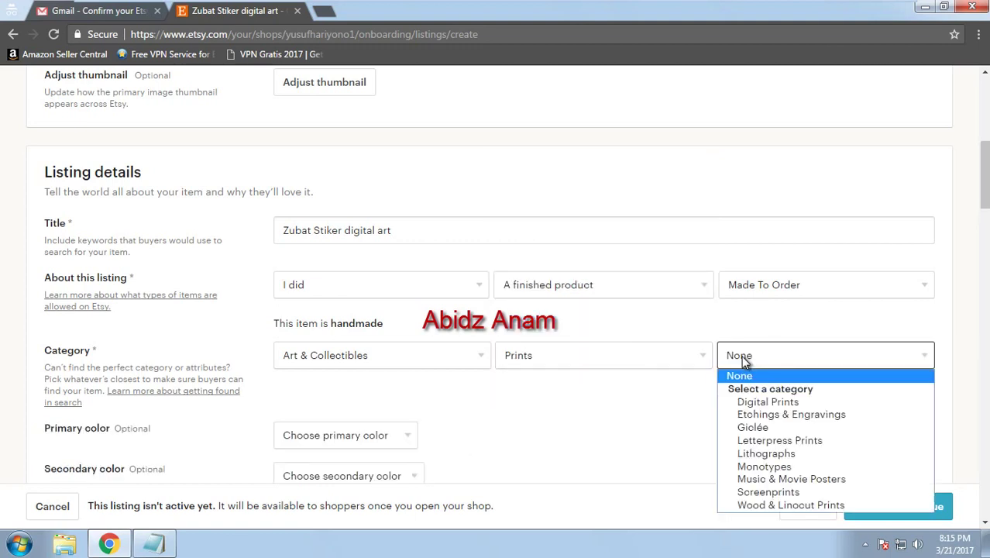
{"action": "left_click", "coordinate": [767, 401]}
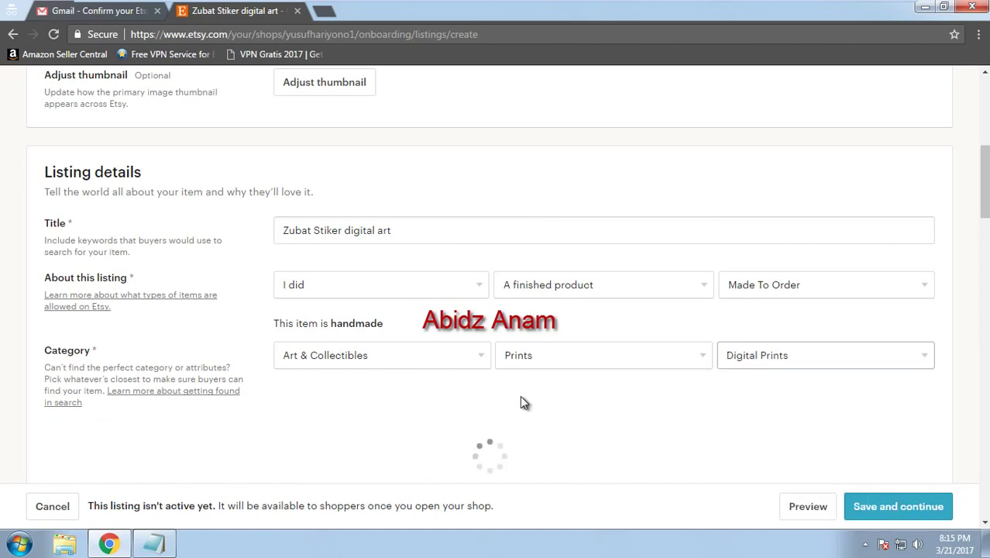
{"action": "scroll", "coordinate": [520, 395], "scroll_direction": "down", "scroll_amount": 1}
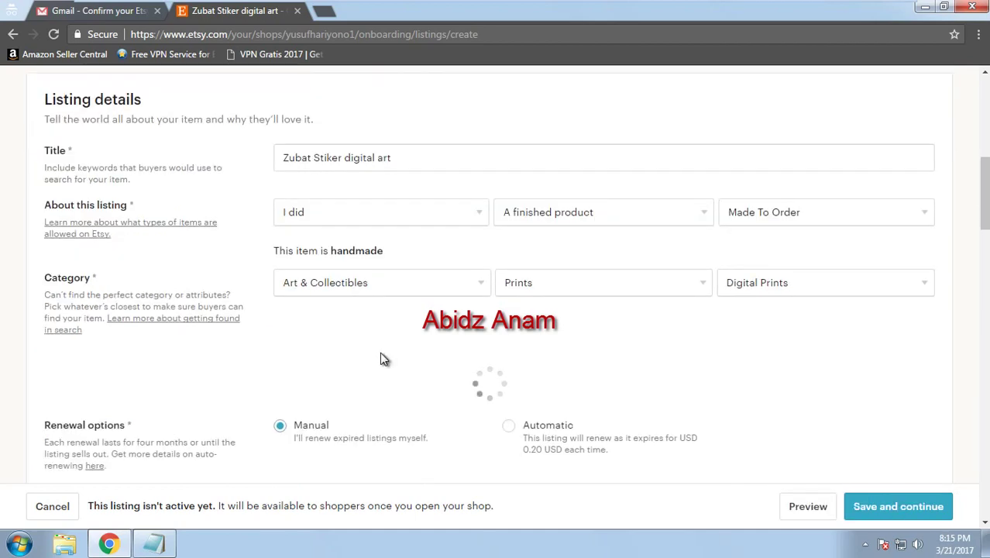
{"action": "scroll", "coordinate": [545, 362], "scroll_direction": "down", "scroll_amount": 2}
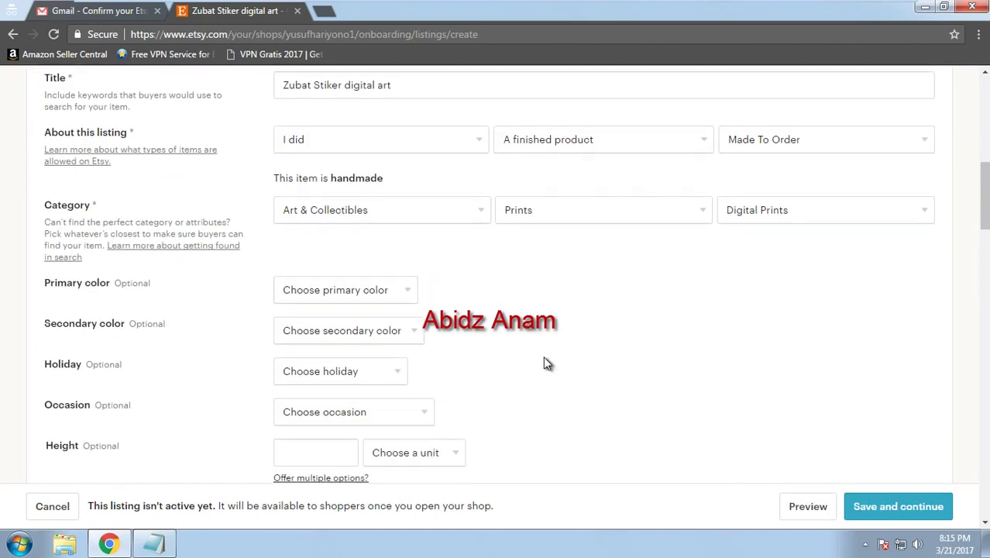
{"action": "scroll", "coordinate": [543, 360], "scroll_direction": "down", "scroll_amount": 4}
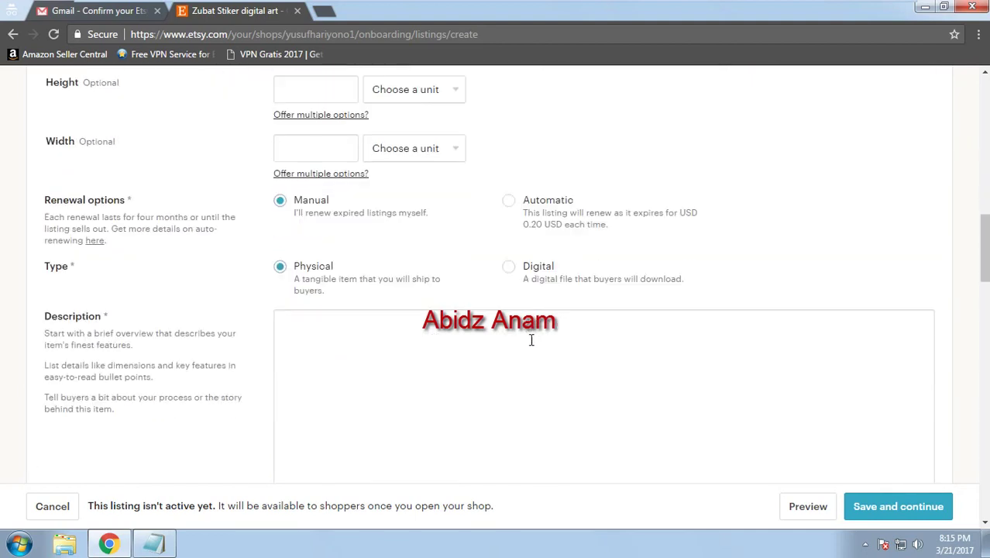
Mark the listing as a Digital type and enter the description 'zubat digital art'.
{"action": "left_click", "coordinate": [509, 267]}
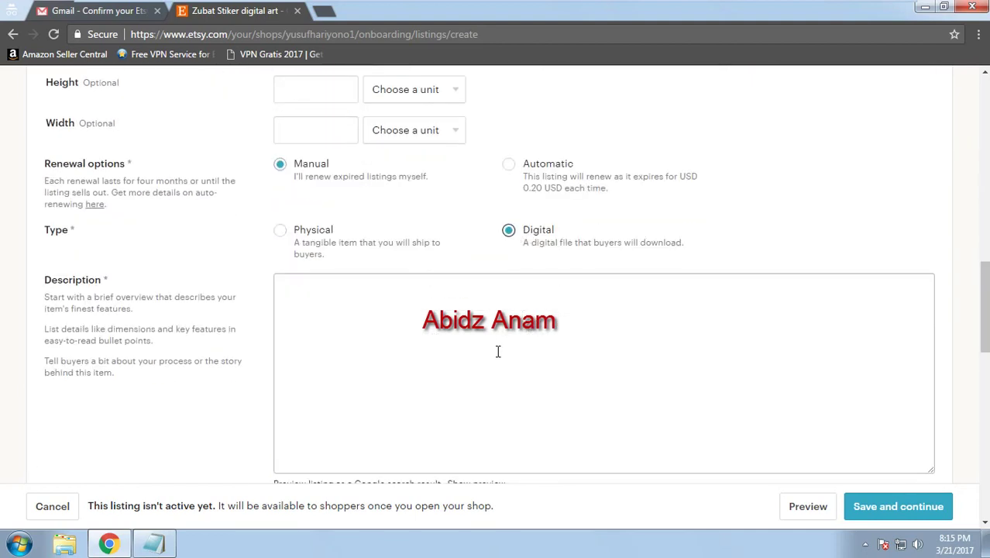
{"action": "left_click", "coordinate": [498, 352]}
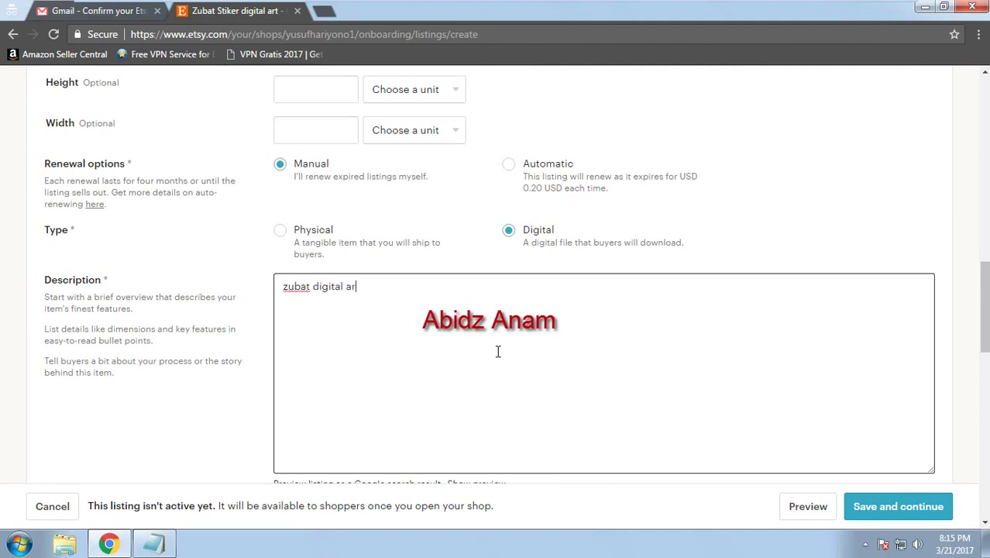
{"action": "scroll", "coordinate": [497, 353], "scroll_direction": "down", "scroll_amount": 2}
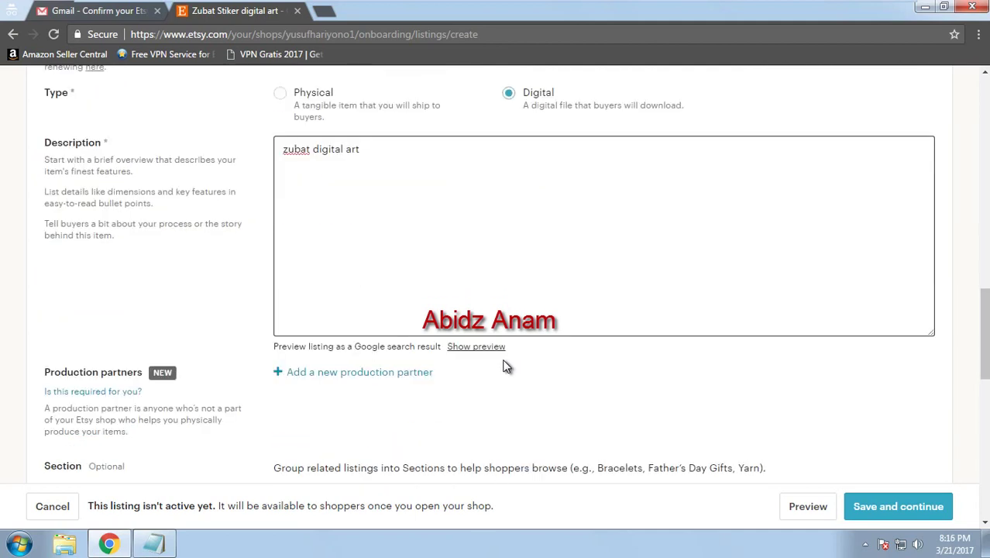
{"action": "scroll", "coordinate": [509, 368], "scroll_direction": "down", "scroll_amount": 3}
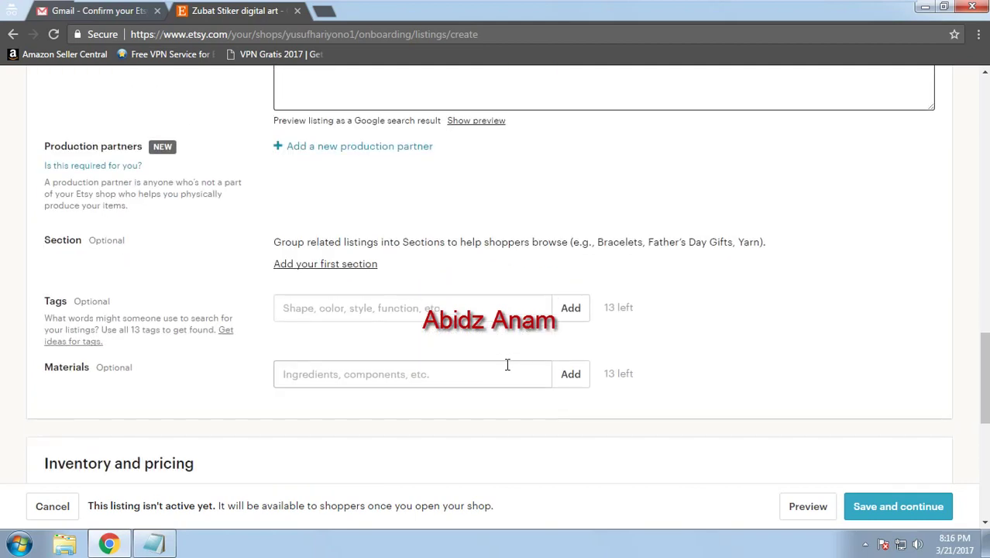
{"action": "scroll", "coordinate": [506, 364], "scroll_direction": "down", "scroll_amount": 3}
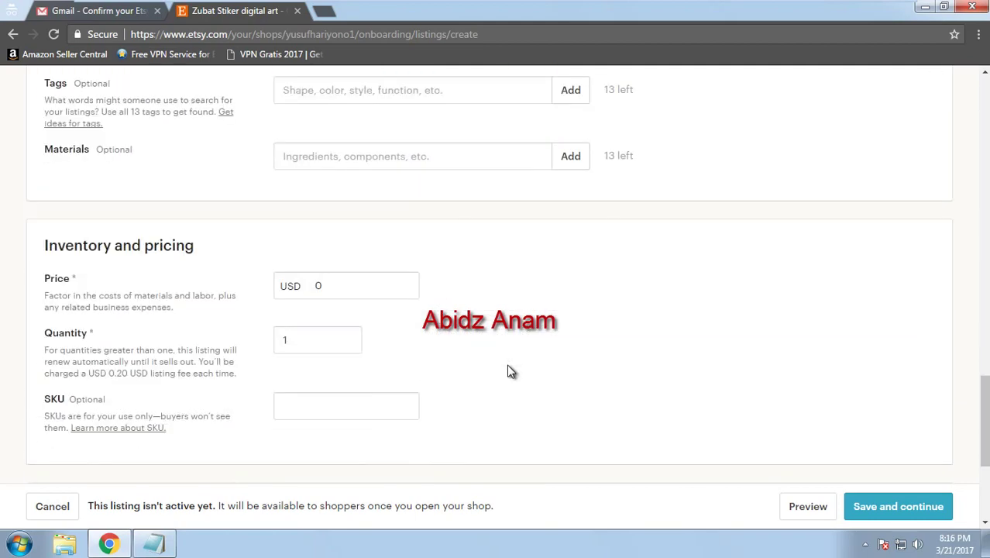
{"action": "scroll", "coordinate": [509, 371], "scroll_direction": "down", "scroll_amount": 3}
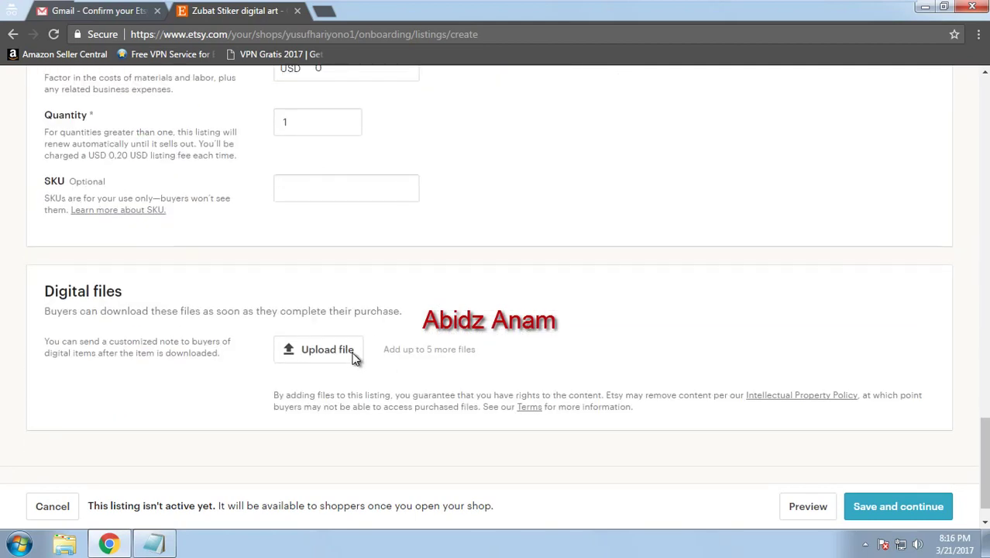
Attach the Zubat Pokemon Batman image as the listing's downloadable file.
{"action": "left_click", "coordinate": [352, 354]}
{"action": "double_click", "coordinate": [254, 152]}
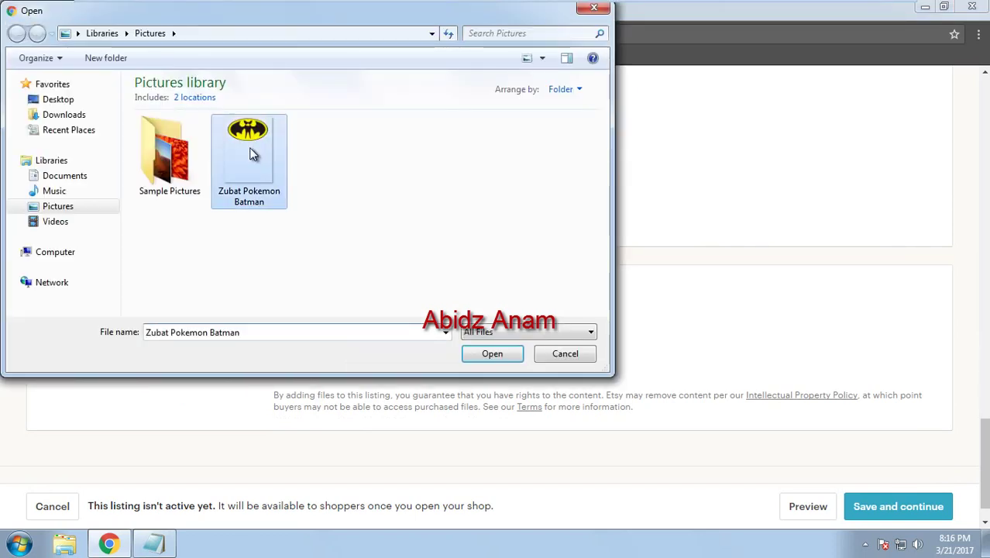
{"action": "scroll", "coordinate": [474, 297], "scroll_direction": "up", "scroll_amount": 6}
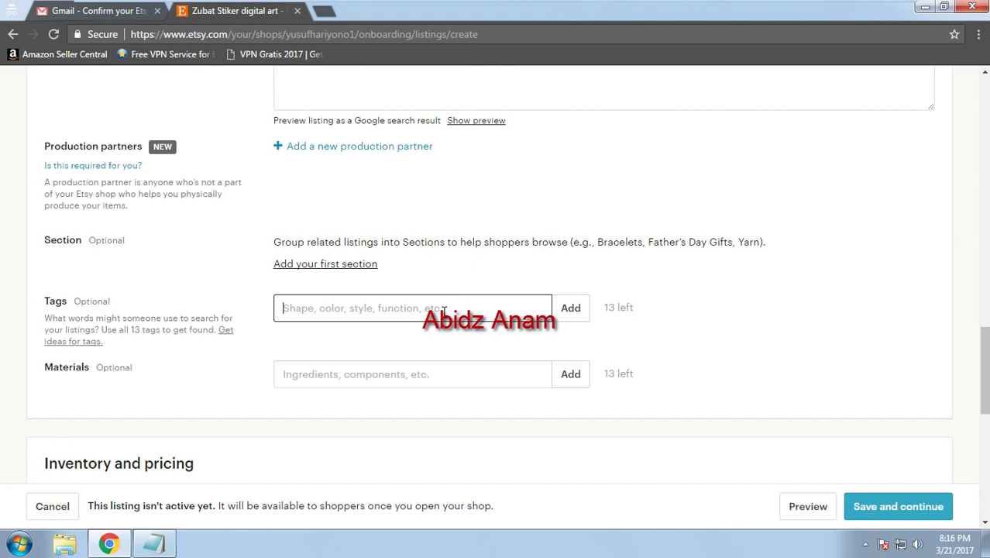
Add the tags zubat, tamama and folavit, and the material 'digital'.
{"action": "type", "text": "zubat,"}
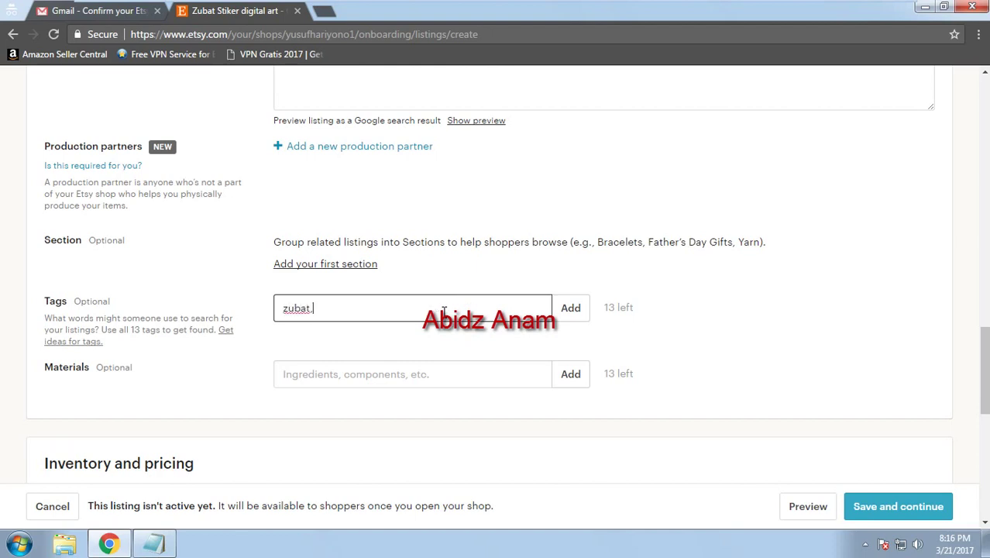
{"action": "type", "text": " tamama,folavit"}
{"action": "key", "text": "Return"}
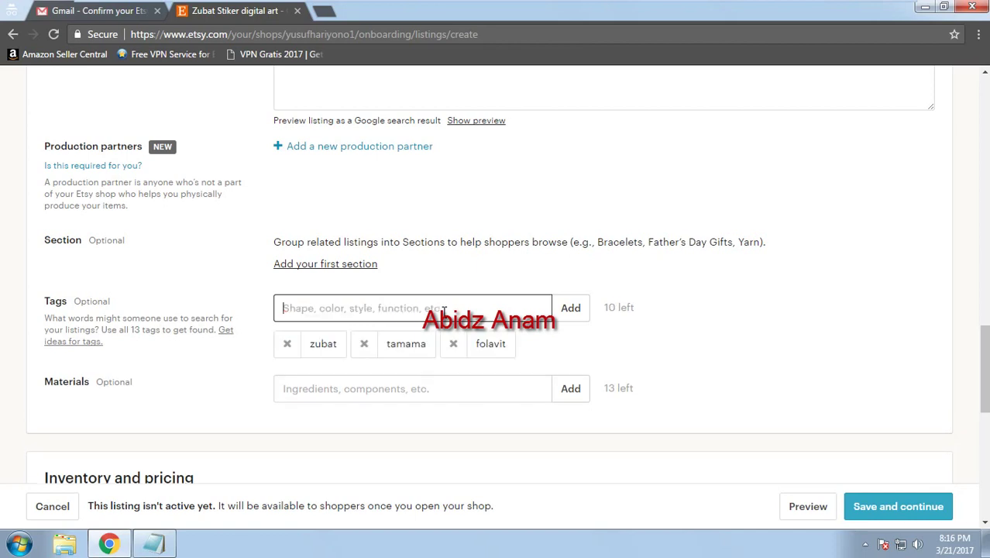
{"action": "left_click", "coordinate": [435, 393]}
{"action": "type", "text": "digi"}
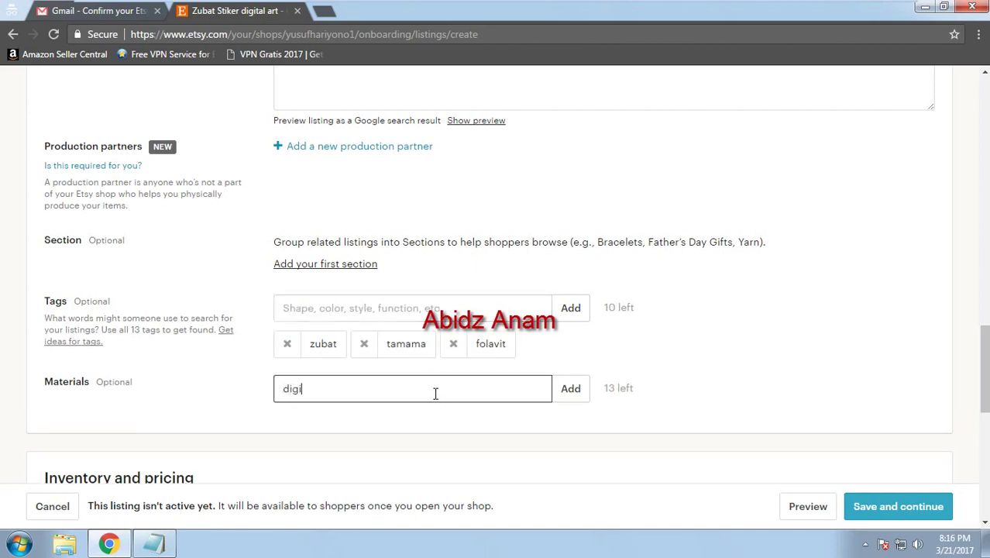
{"action": "type", "text": "tal"}
{"action": "key", "text": "Return"}
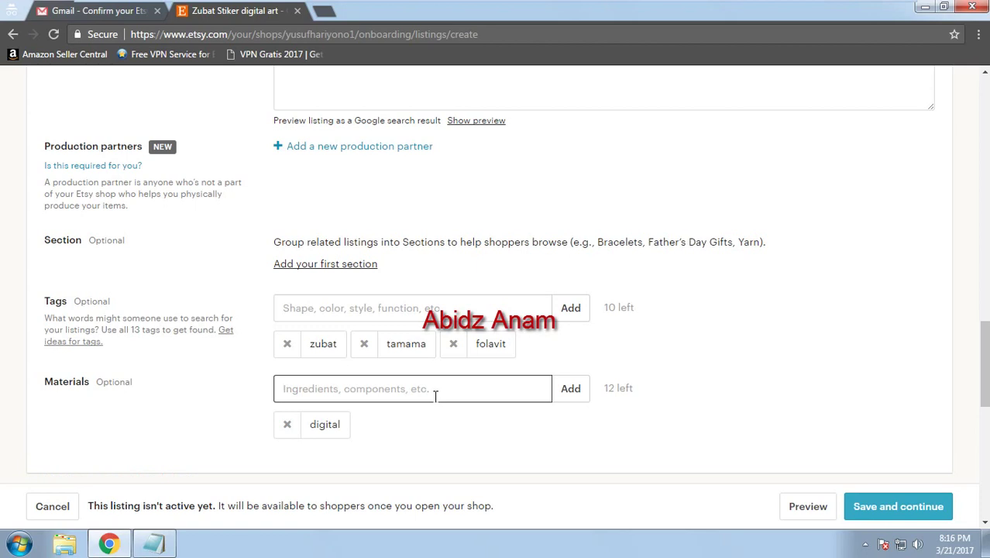
Set the price to 3 and the quantity to 2, then save the listing.
{"action": "scroll", "coordinate": [435, 401], "scroll_direction": "down", "scroll_amount": 5}
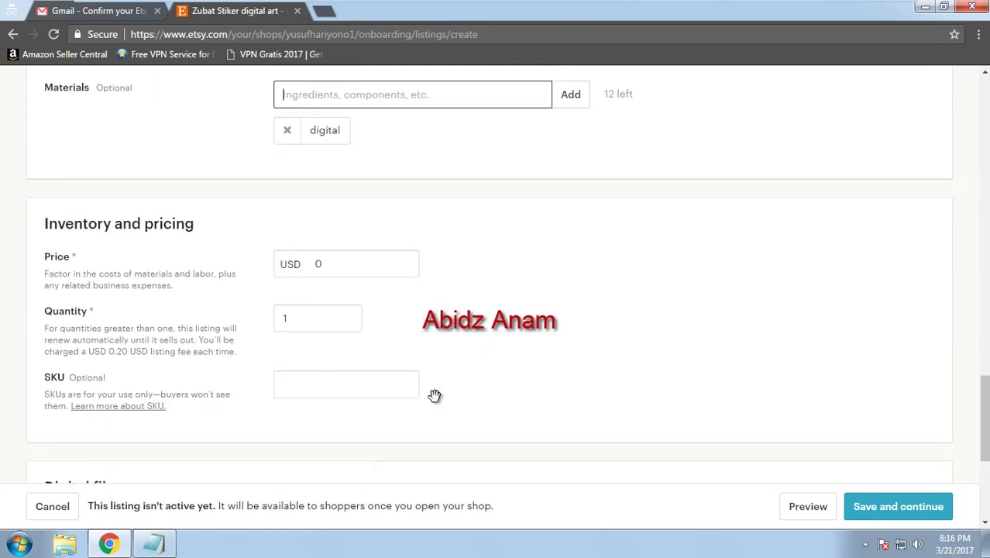
{"action": "left_click", "coordinate": [343, 124]}
{"action": "double_click", "coordinate": [314, 122]}
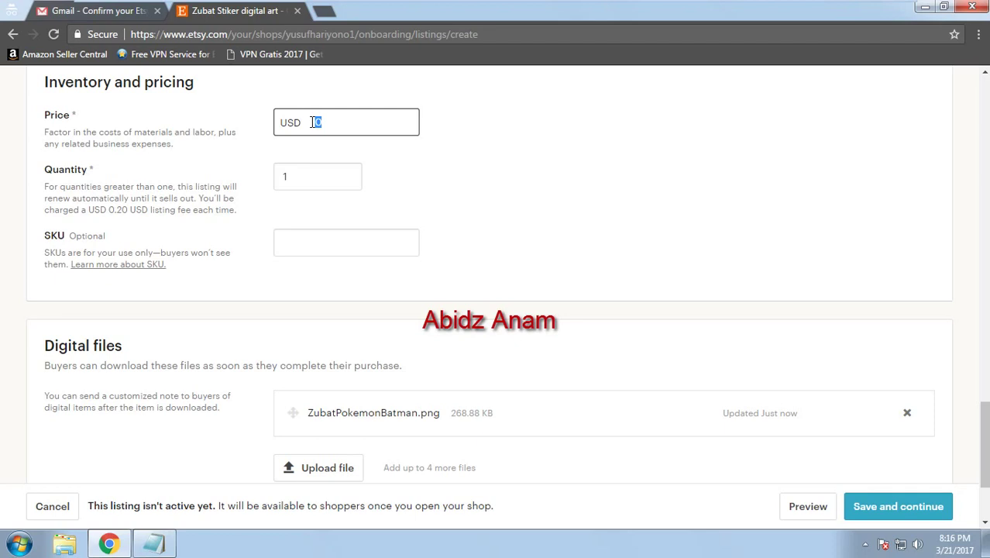
{"action": "type", "text": "3"}
{"action": "left_click", "coordinate": [324, 177]}
{"action": "double_click", "coordinate": [324, 177]}
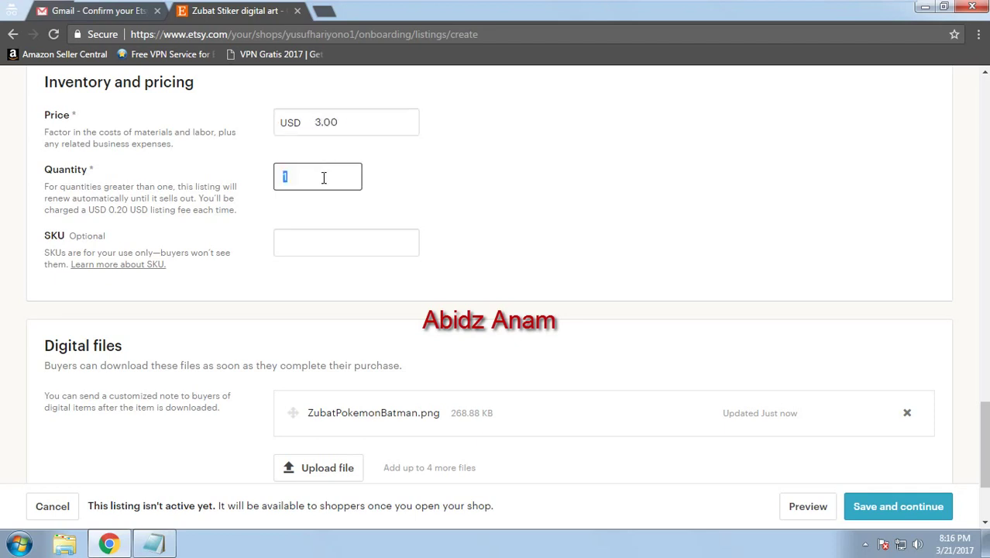
{"action": "type", "text": "2"}
{"action": "left_click", "coordinate": [479, 190]}
{"action": "scroll", "coordinate": [478, 189], "scroll_direction": "down", "scroll_amount": 2}
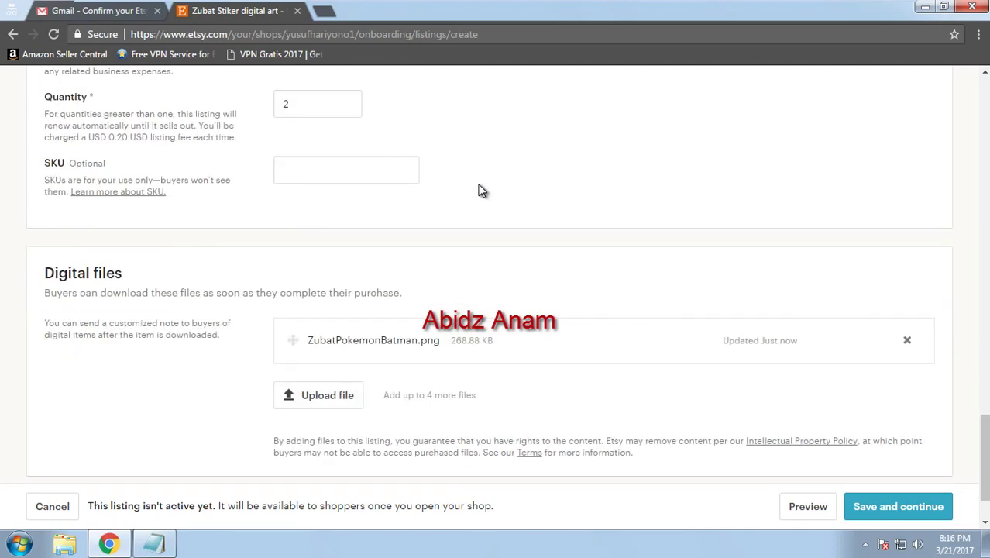
{"action": "scroll", "coordinate": [480, 190], "scroll_direction": "down", "scroll_amount": 2}
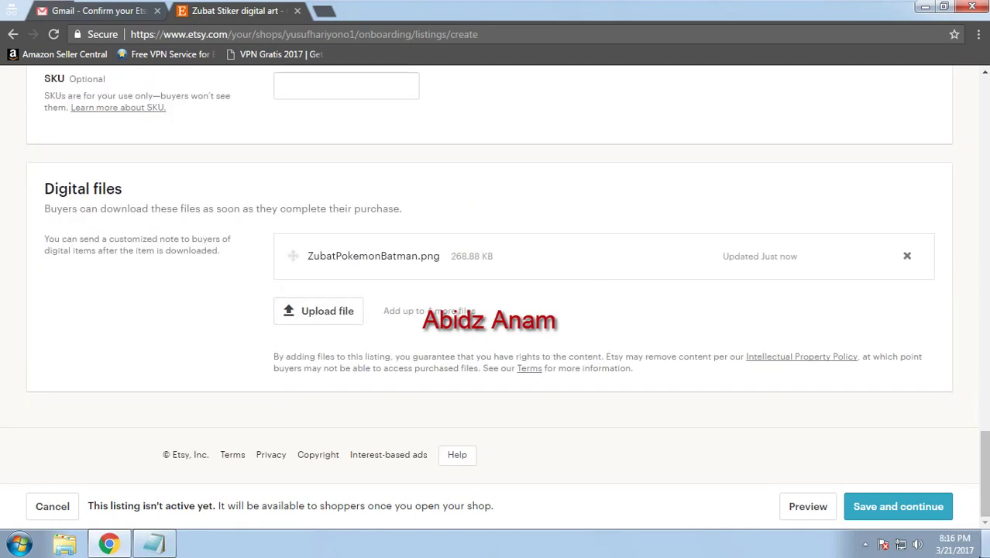
{"action": "left_click", "coordinate": [906, 511]}
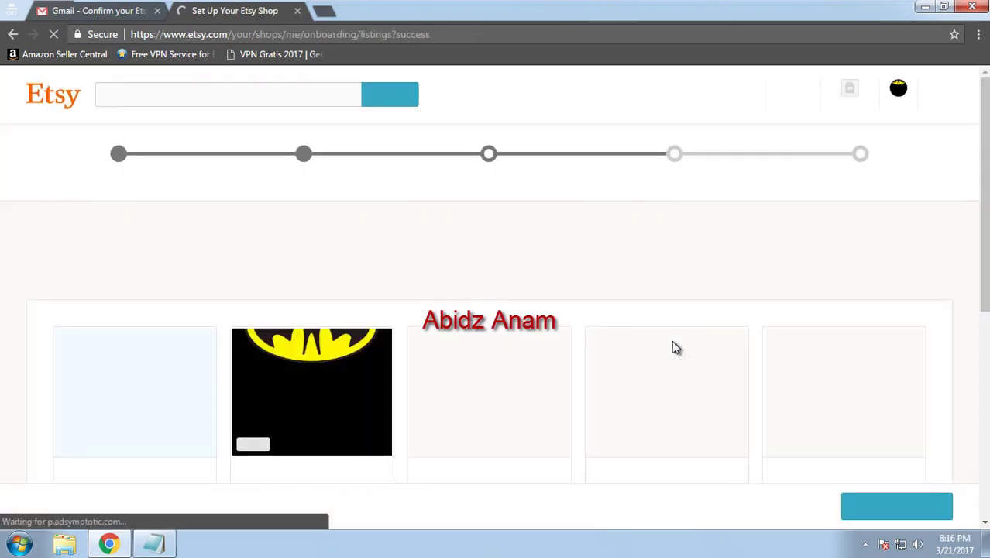
Move on to the payment step and expand Other payment methods to reveal PayPal.
{"action": "left_click", "coordinate": [927, 515]}
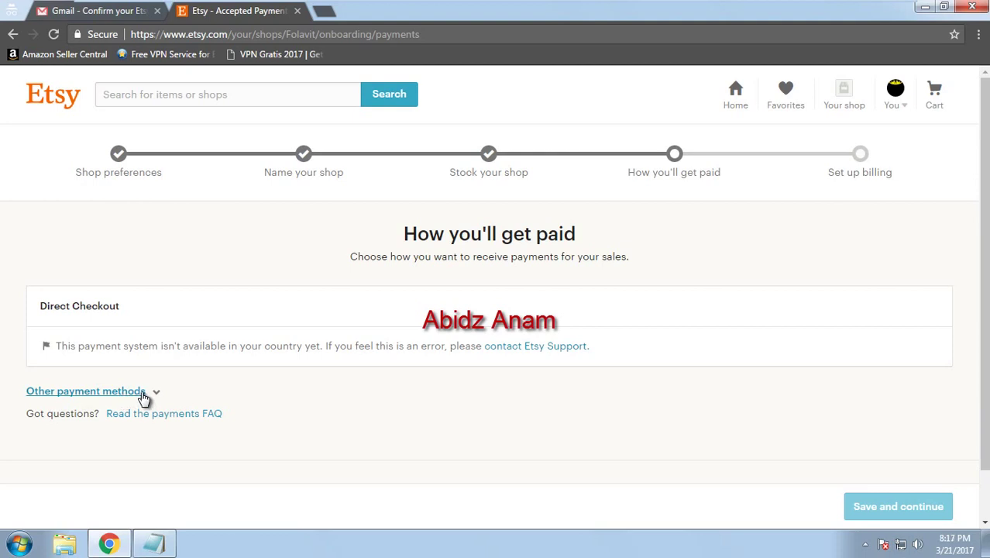
{"action": "left_click", "coordinate": [143, 396]}
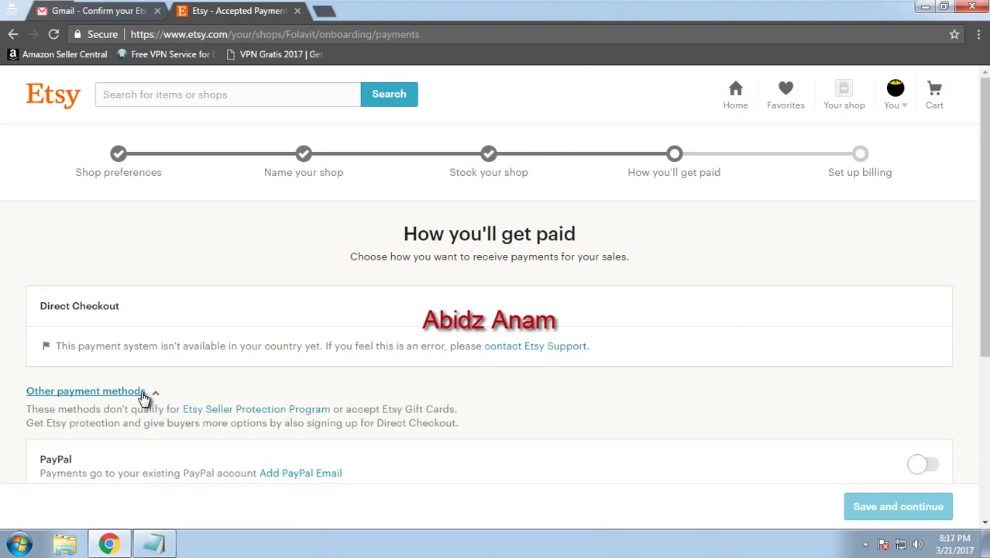
{"action": "scroll", "coordinate": [143, 398], "scroll_direction": "down", "scroll_amount": 1}
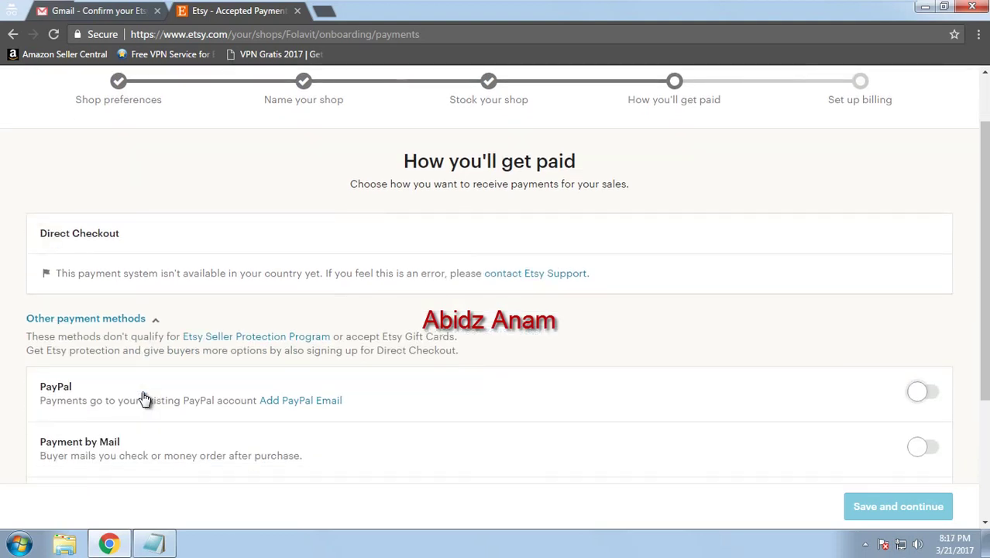
{"action": "left_click", "coordinate": [136, 12]}
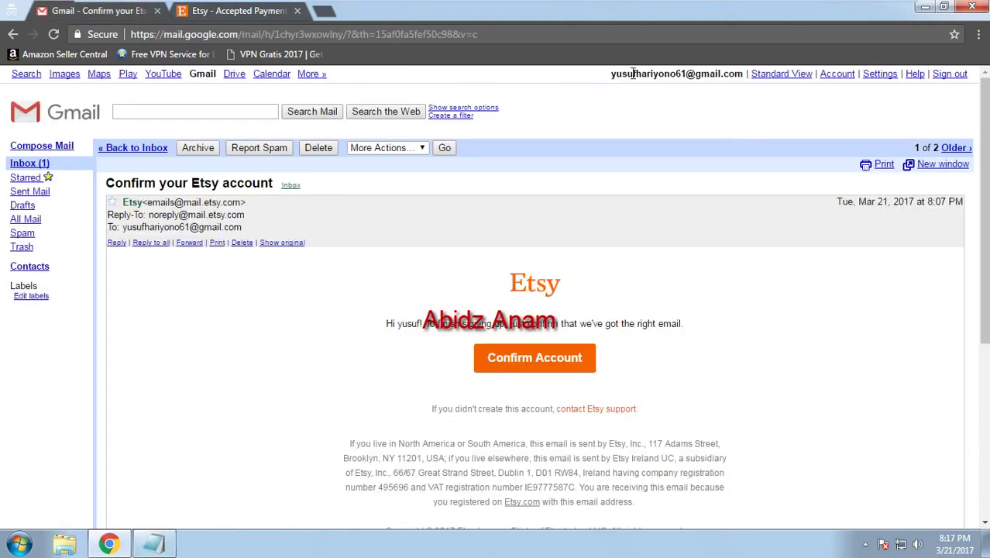
Enable PayPal using the owner's email copied from Gmail, then continue to billing.
{"action": "left_click_drag", "start_coordinate": [610, 74], "coordinate": [742, 77]}
{"action": "key", "text": "ctrl+c"}
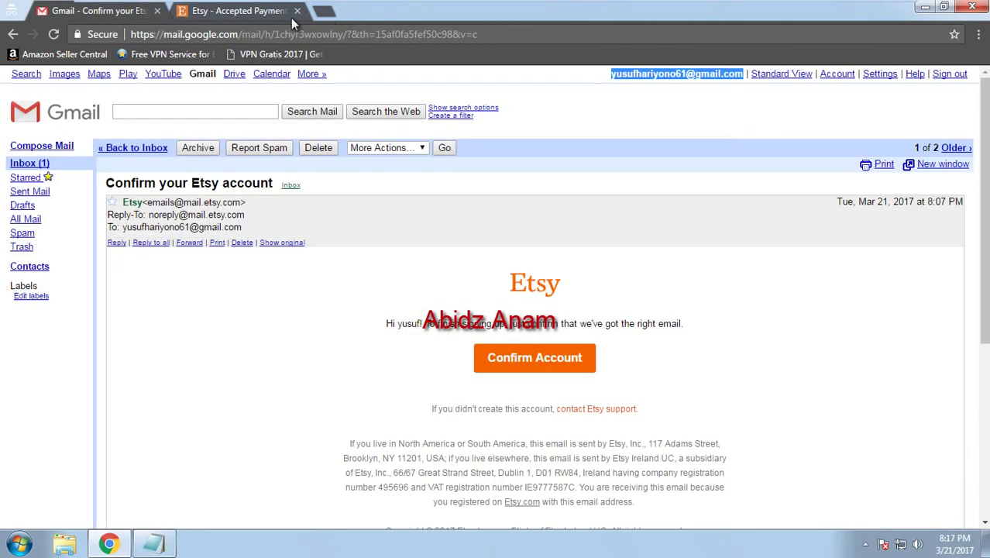
{"action": "left_click", "coordinate": [264, 12]}
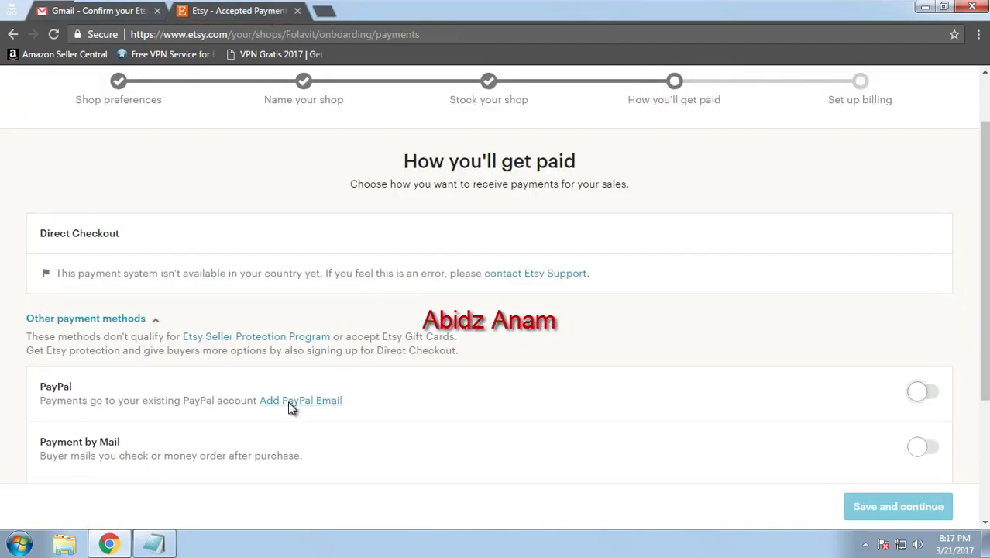
{"action": "left_click", "coordinate": [287, 400]}
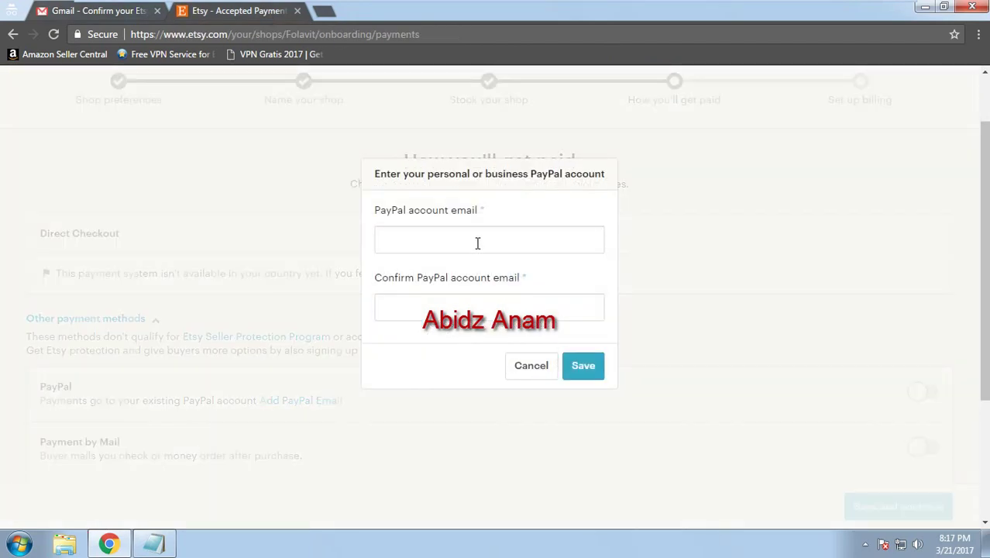
{"action": "left_click", "coordinate": [480, 244]}
{"action": "key", "text": "ctrl+v"}
{"action": "left_click", "coordinate": [494, 304]}
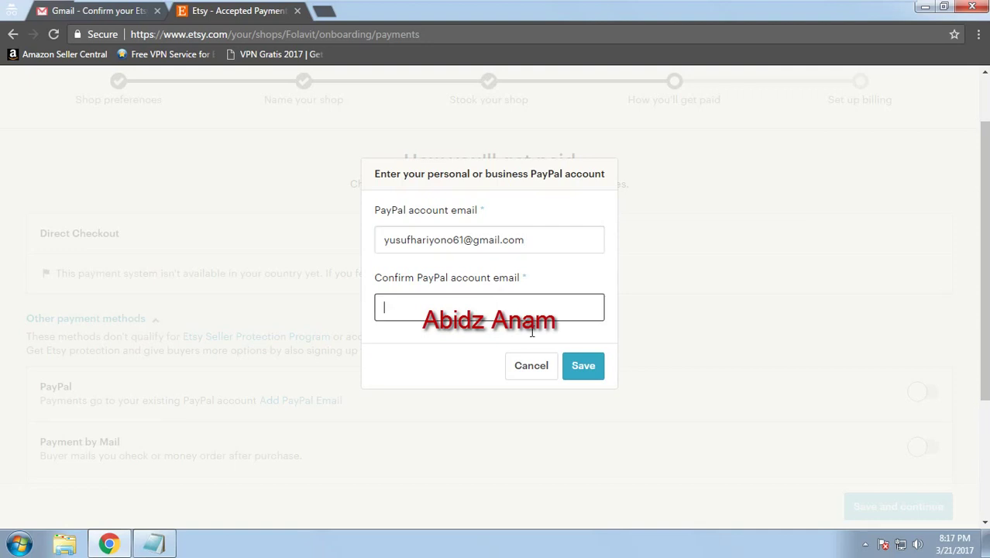
{"action": "key", "text": "ctrl+v"}
{"action": "left_click", "coordinate": [583, 367]}
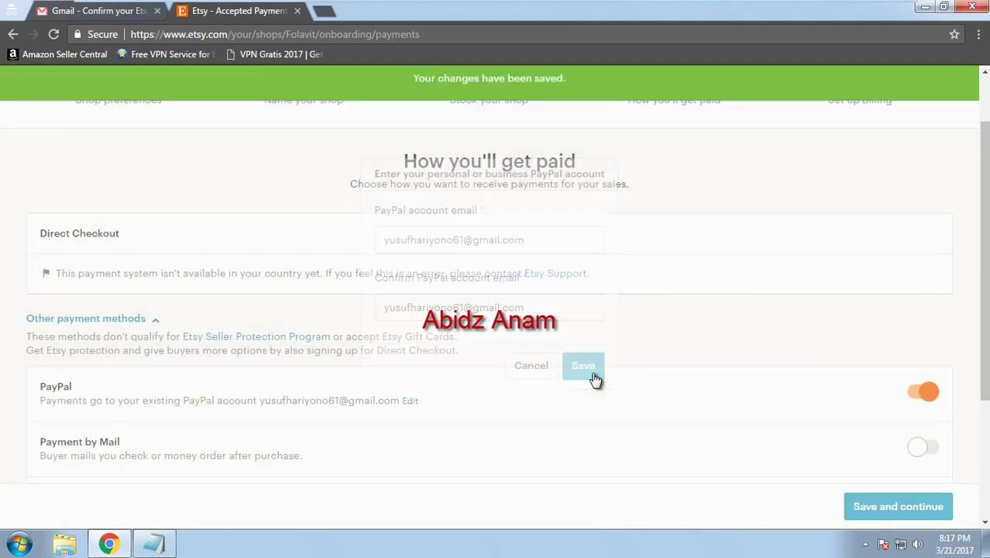
{"action": "scroll", "coordinate": [766, 364], "scroll_direction": "down", "scroll_amount": 2}
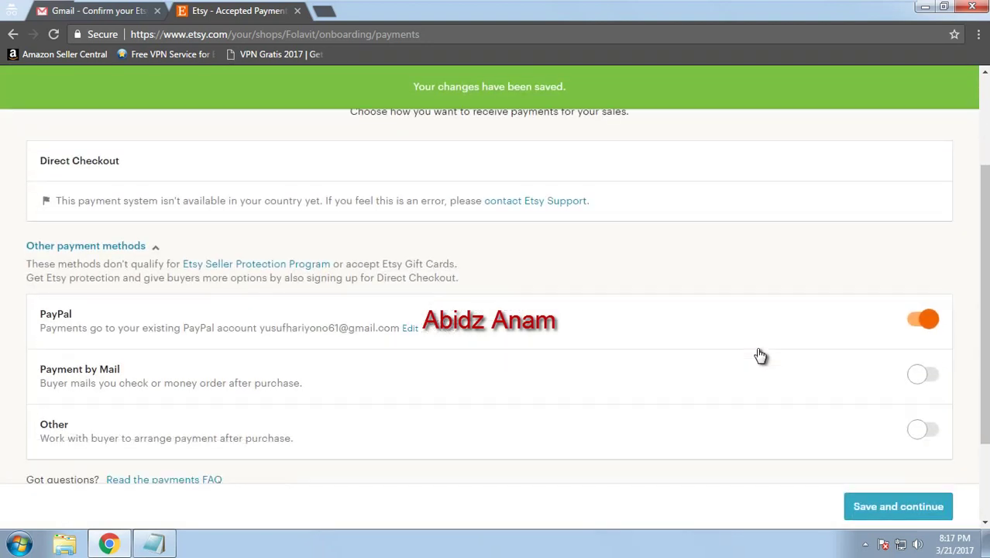
{"action": "left_click", "coordinate": [881, 507]}
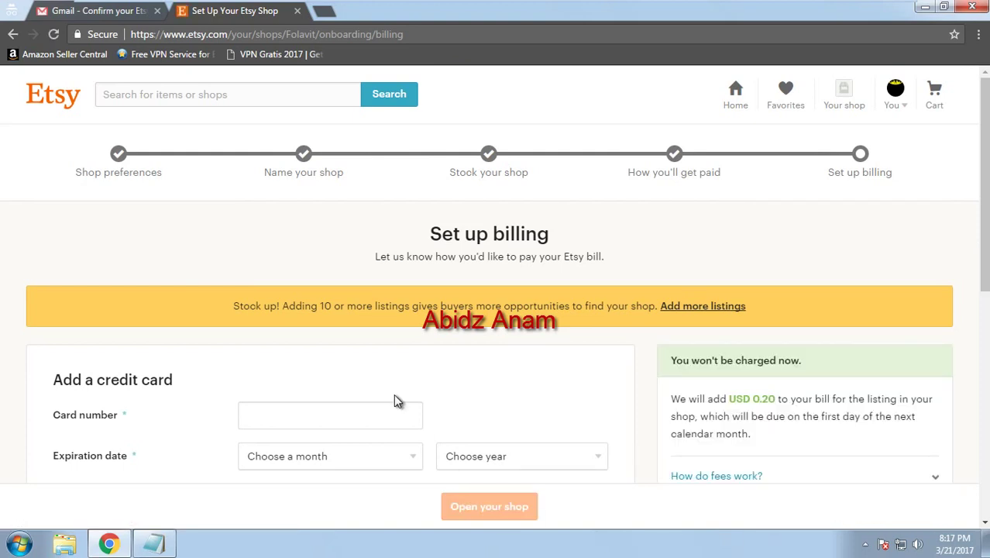
{"action": "scroll", "coordinate": [389, 392], "scroll_direction": "down", "scroll_amount": 2}
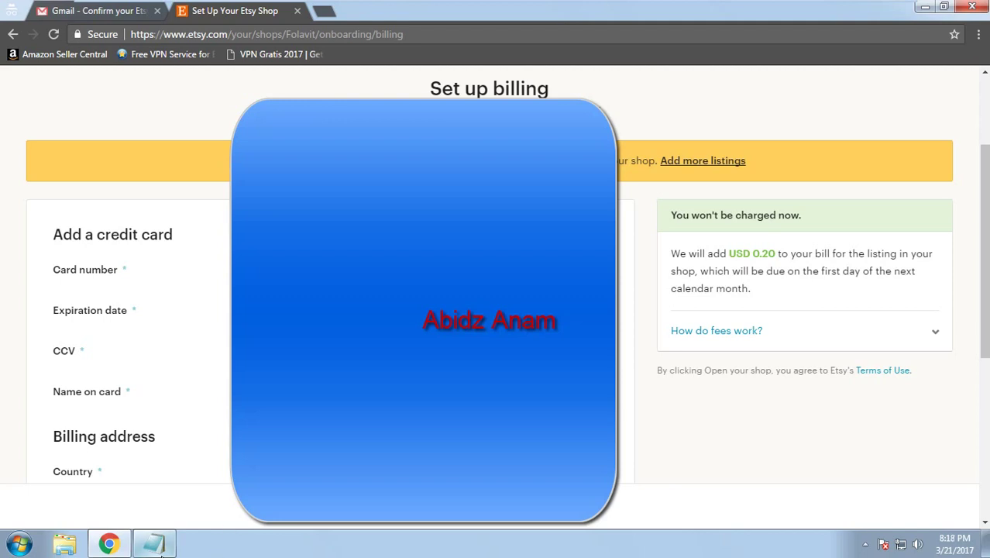
{"action": "mouse_move", "coordinate": [154, 543]}
{"action": "scroll", "coordinate": [496, 310], "scroll_direction": "down", "scroll_amount": 2}
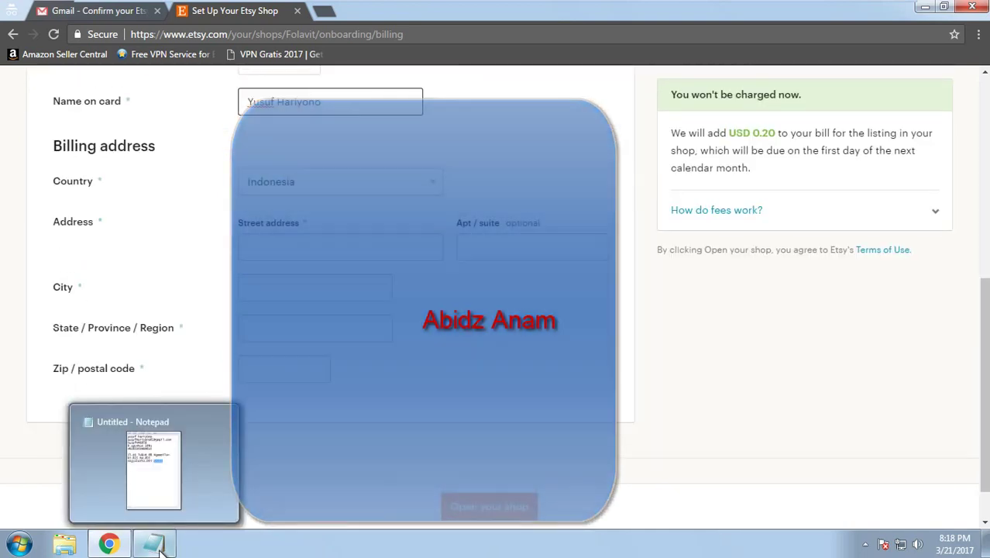
Fill in the billing street address from the notes, with Yogyakarta as city and region.
{"action": "left_click", "coordinate": [154, 543]}
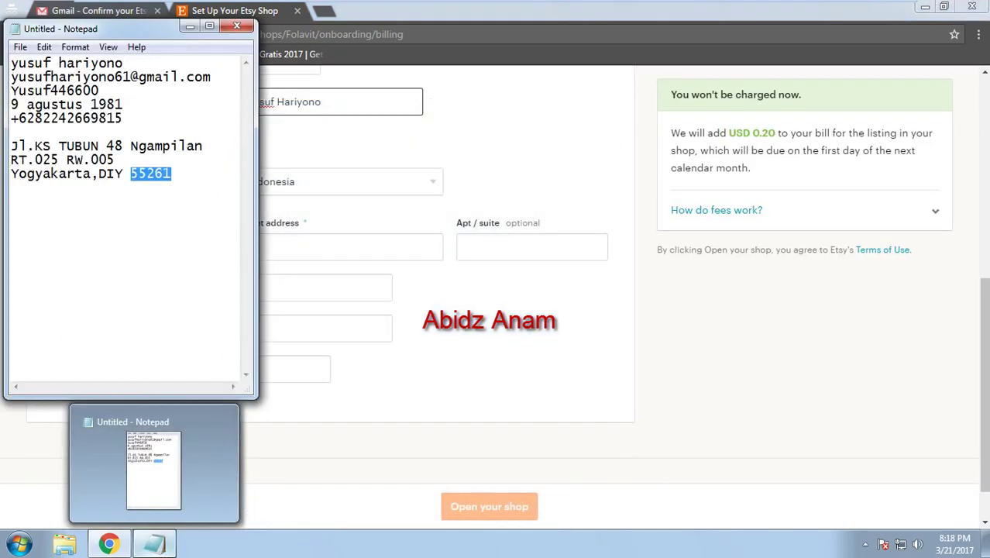
{"action": "left_click_drag", "start_coordinate": [203, 147], "coordinate": [17, 138]}
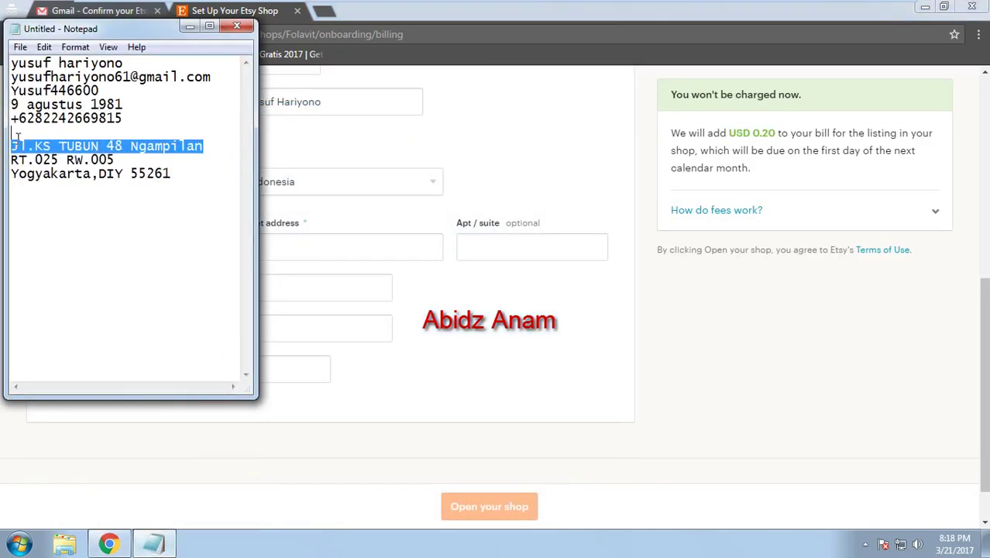
{"action": "left_click", "coordinate": [327, 248]}
{"action": "type", "text": "Jl.KS TUBUN 48 Ngampilan"}
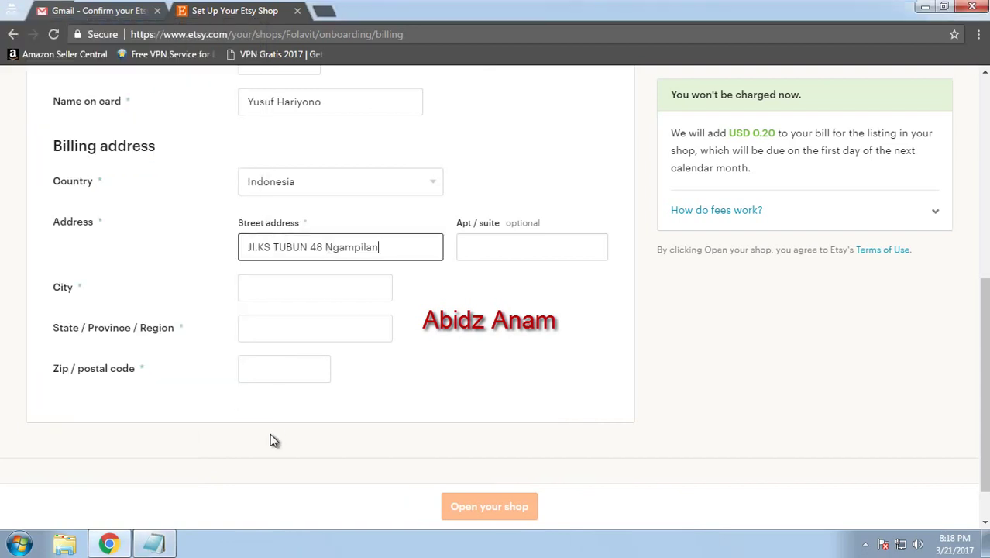
{"action": "left_click", "coordinate": [282, 288]}
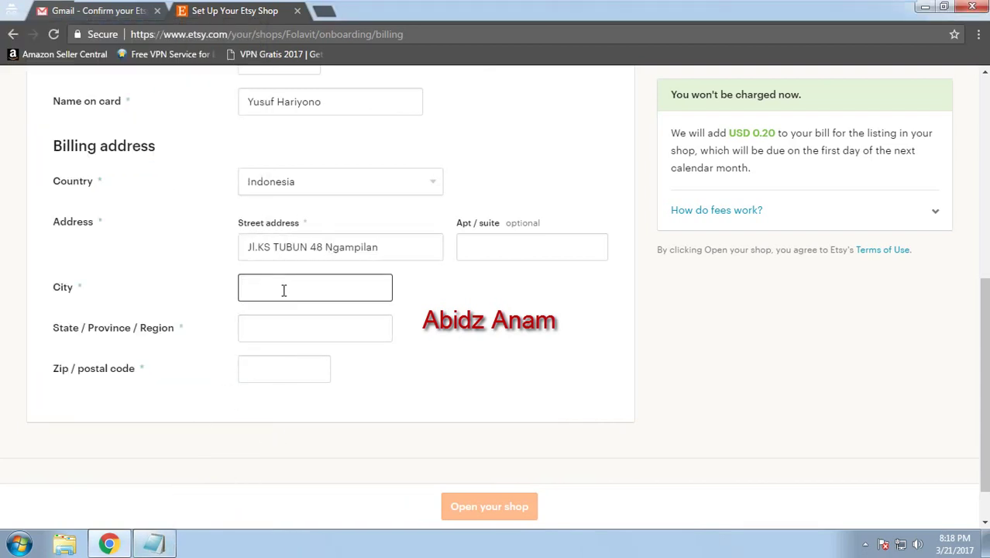
{"action": "type", "text": "Yogyakarta"}
{"action": "key", "text": "Tab"}
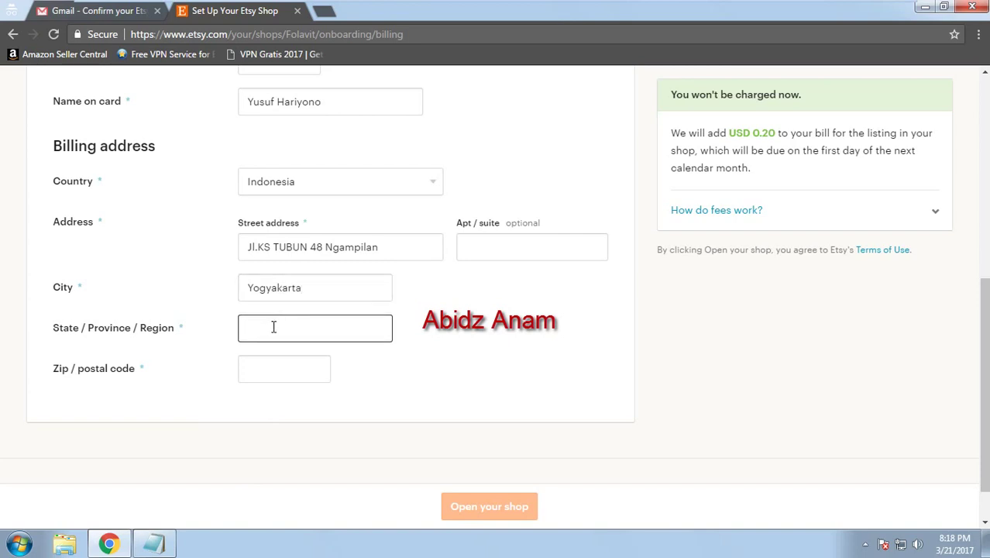
{"action": "type", "text": "Yogyakarta"}
Copy the postal code from the notes into the billing form and open the shop.
{"action": "left_click", "coordinate": [158, 541]}
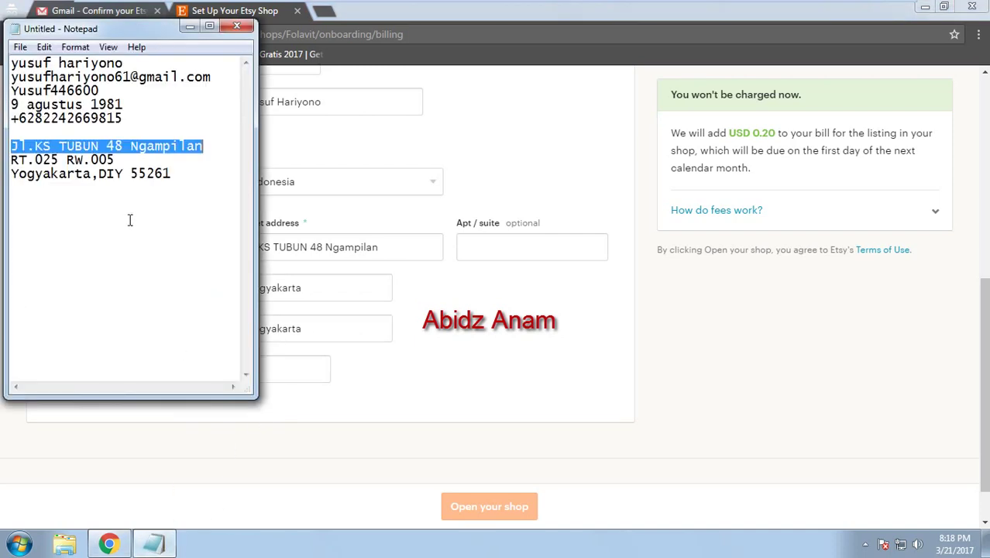
{"action": "double_click", "coordinate": [151, 174]}
{"action": "key", "text": "ctrl+c"}
{"action": "left_click", "coordinate": [305, 372]}
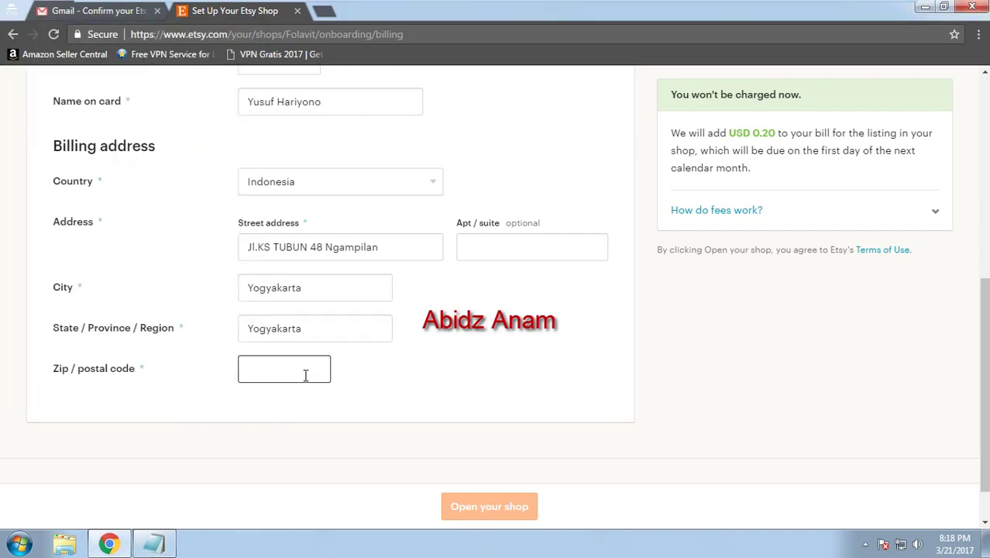
{"action": "key", "text": "ctrl+v"}
{"action": "left_click", "coordinate": [484, 513]}
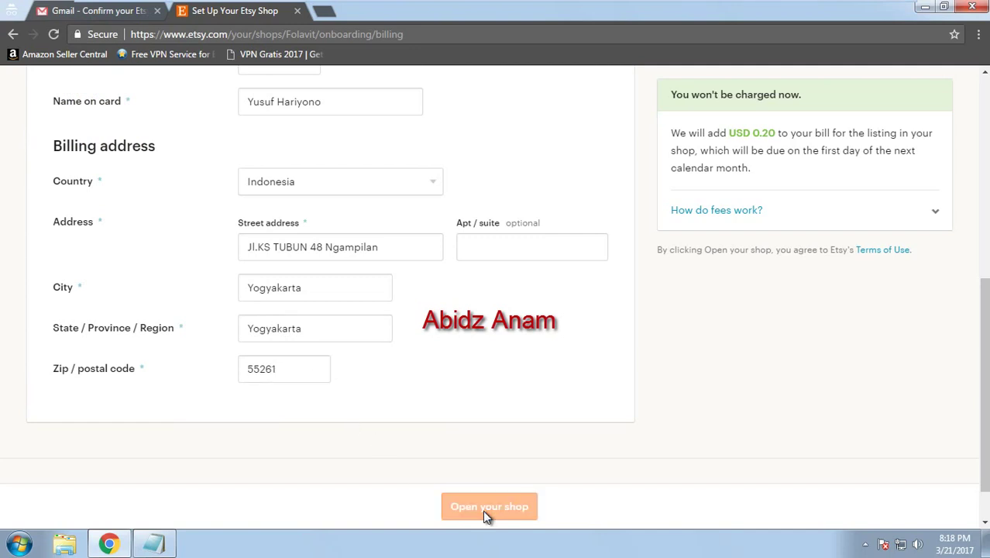